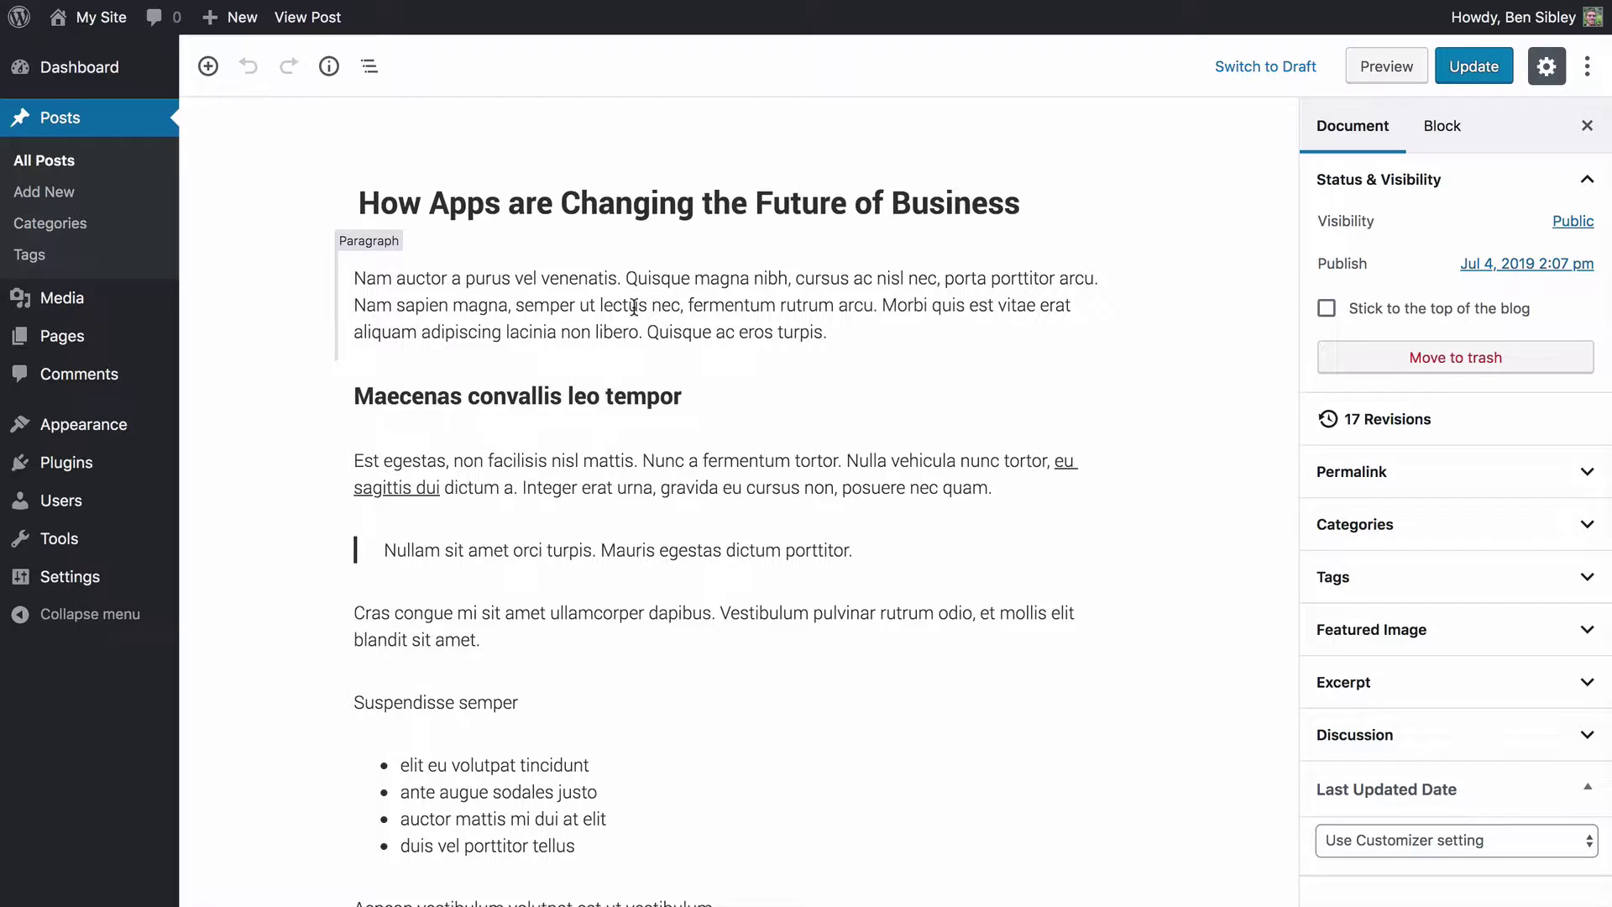
Add an empty block after the first paragraph and search the inserter for 'colum'.
click(856, 331)
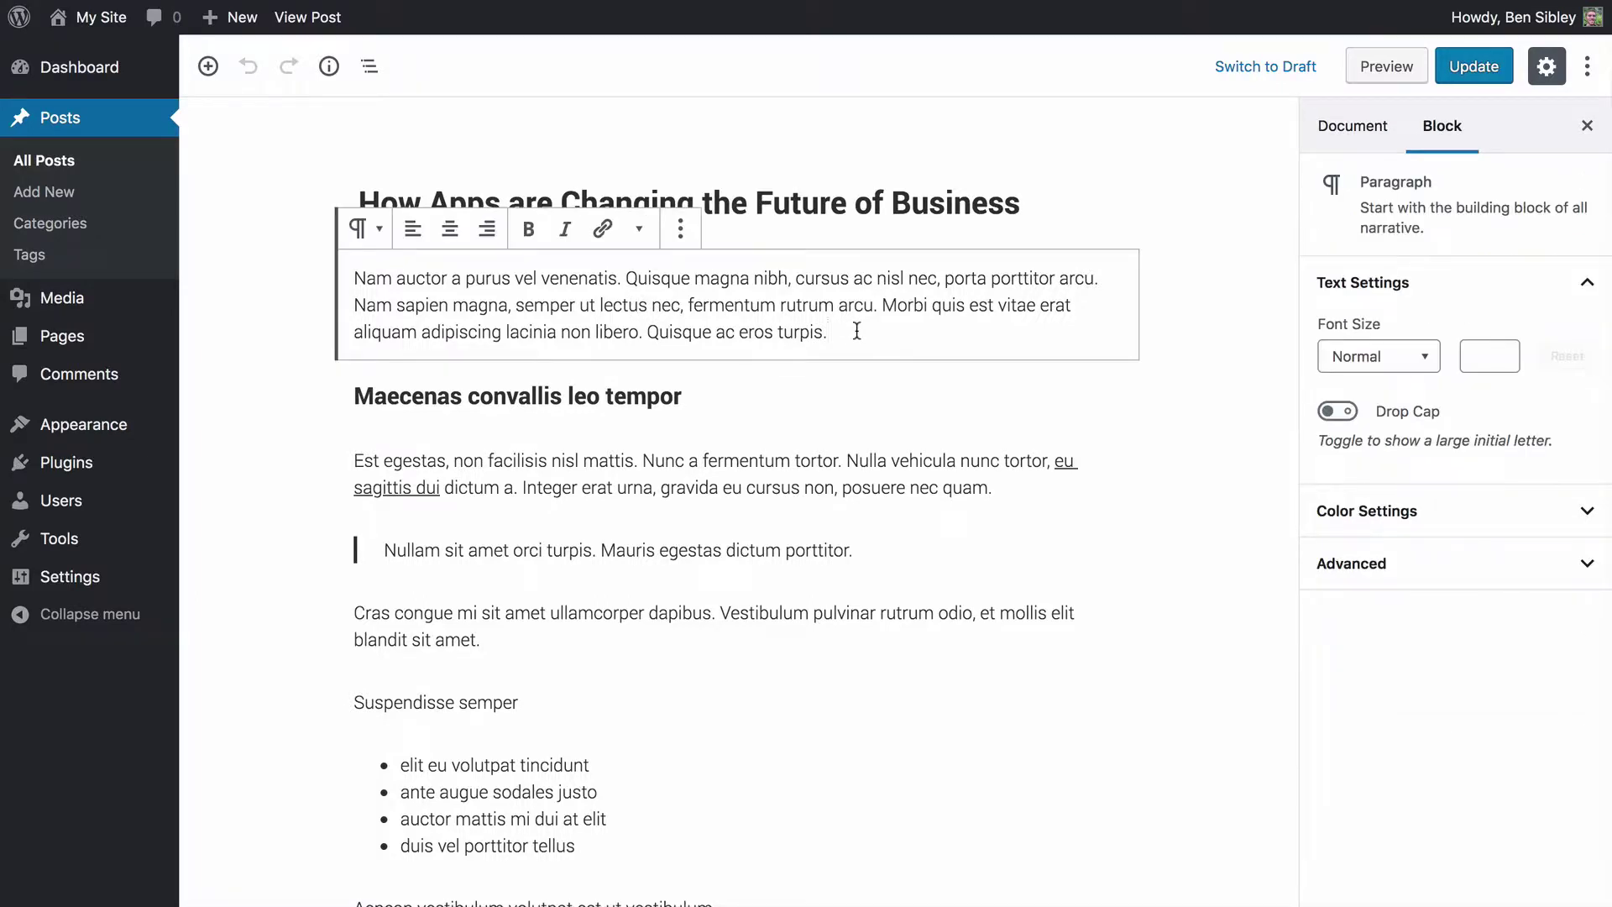
key(Return)
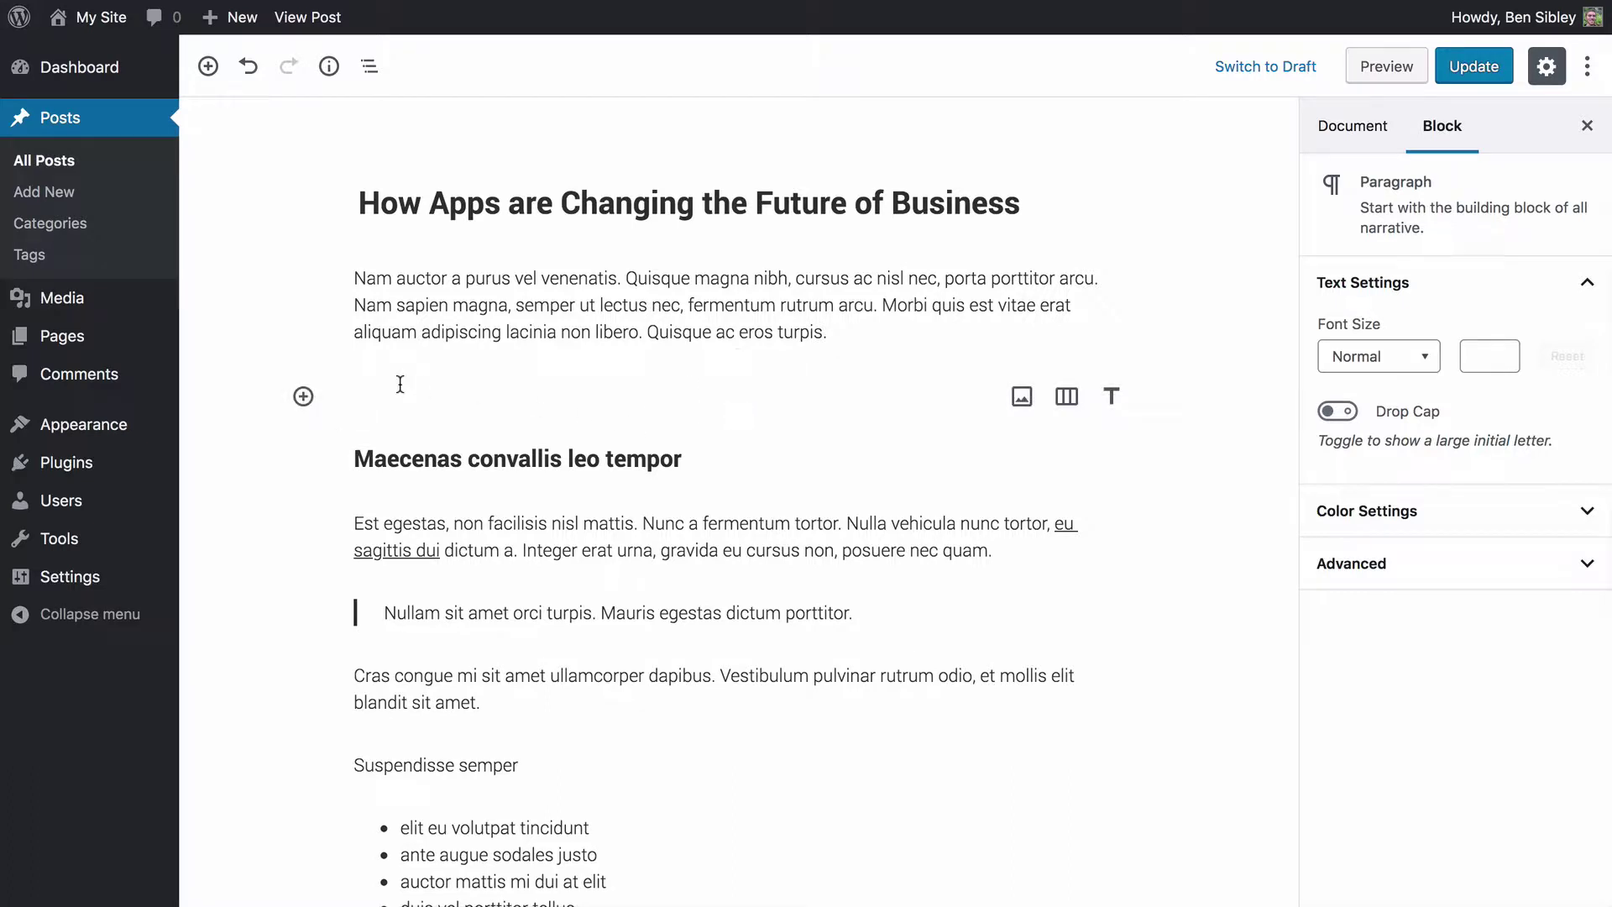
click(303, 397)
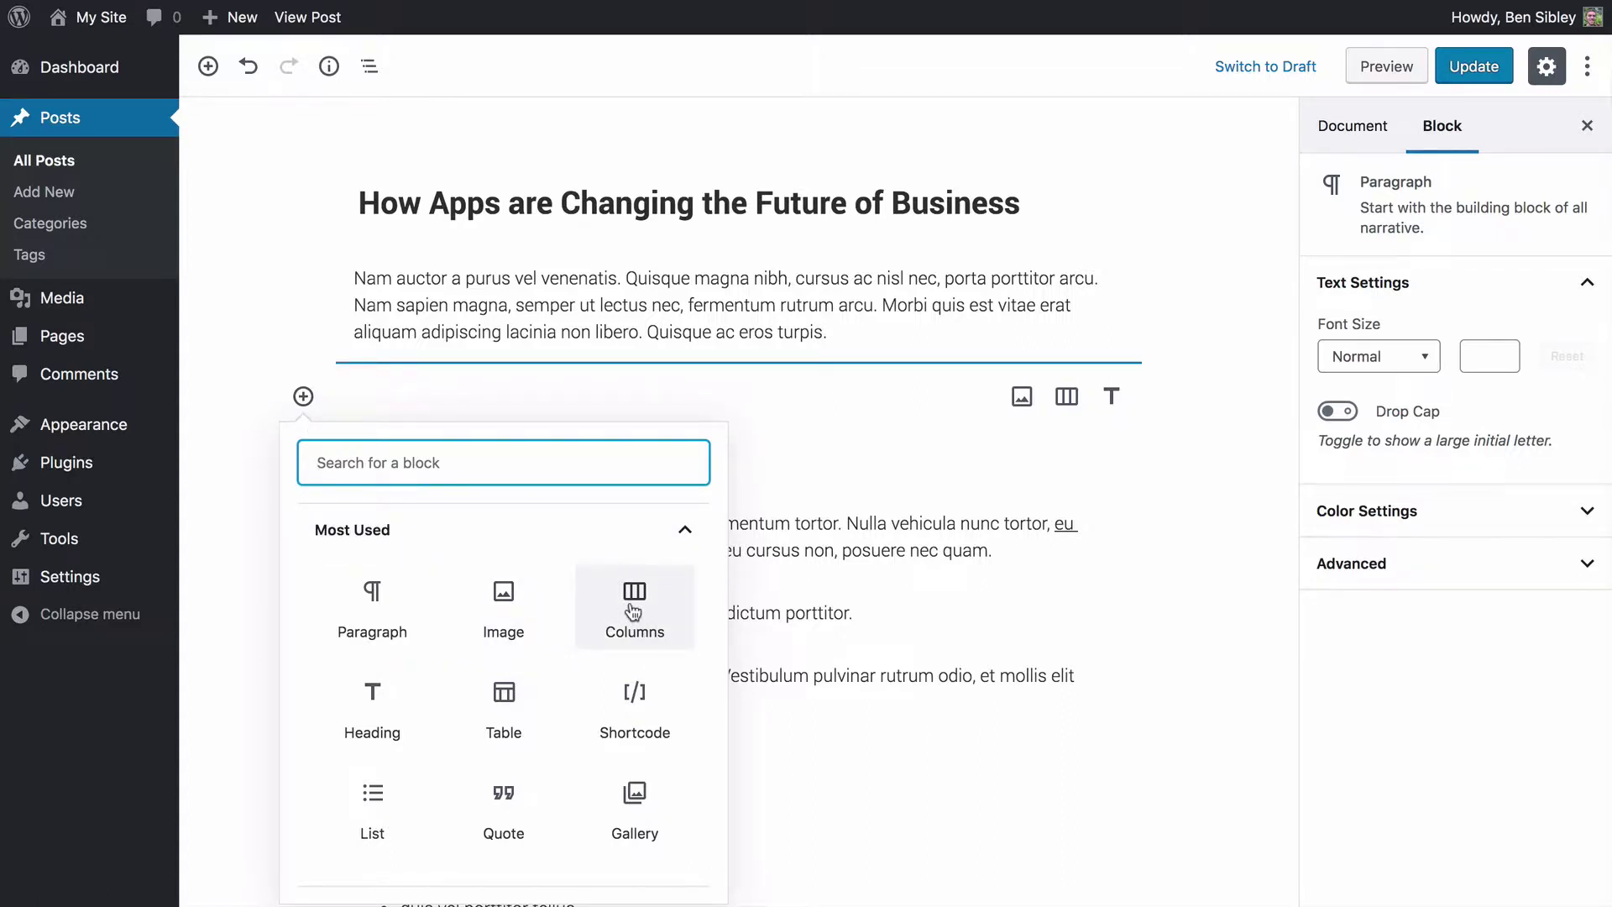
click(562, 528)
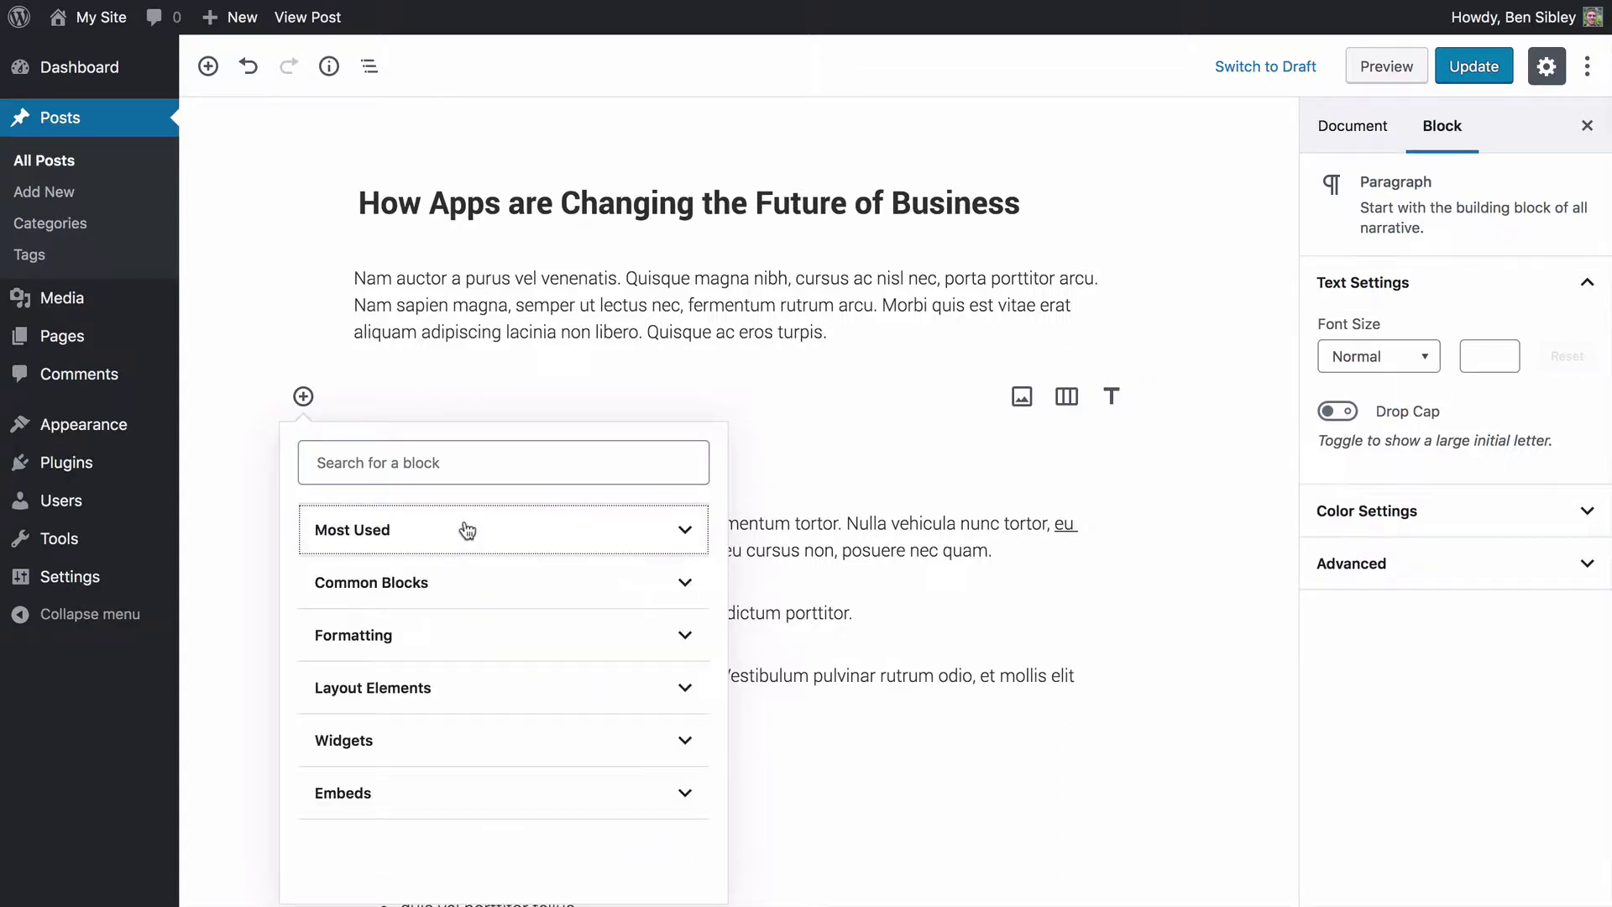
click(410, 684)
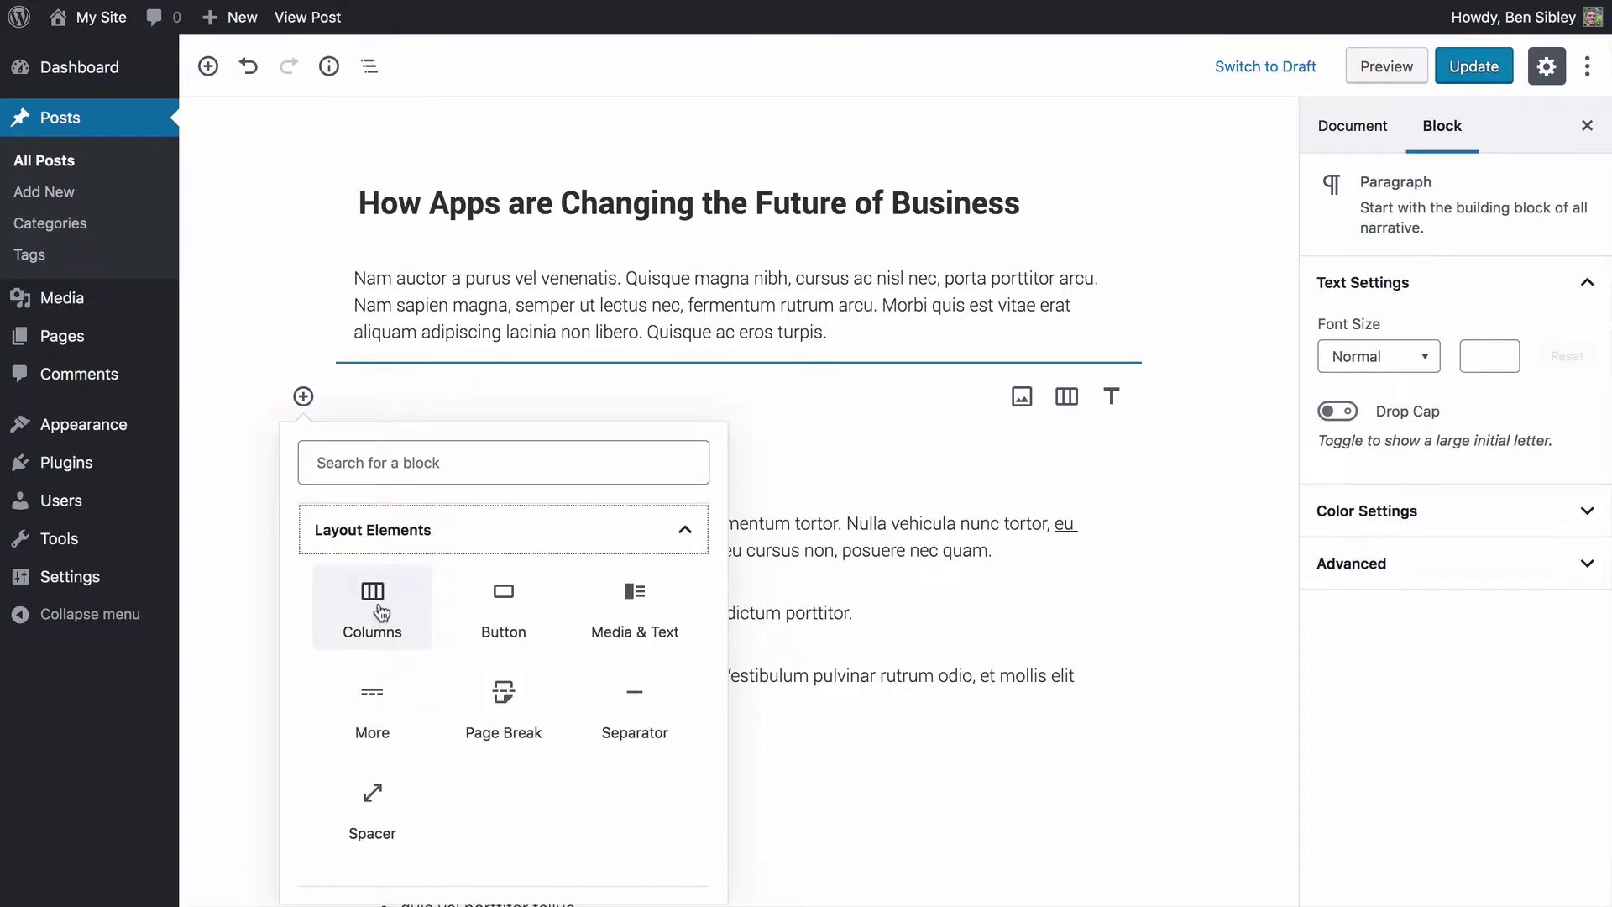
click(386, 465)
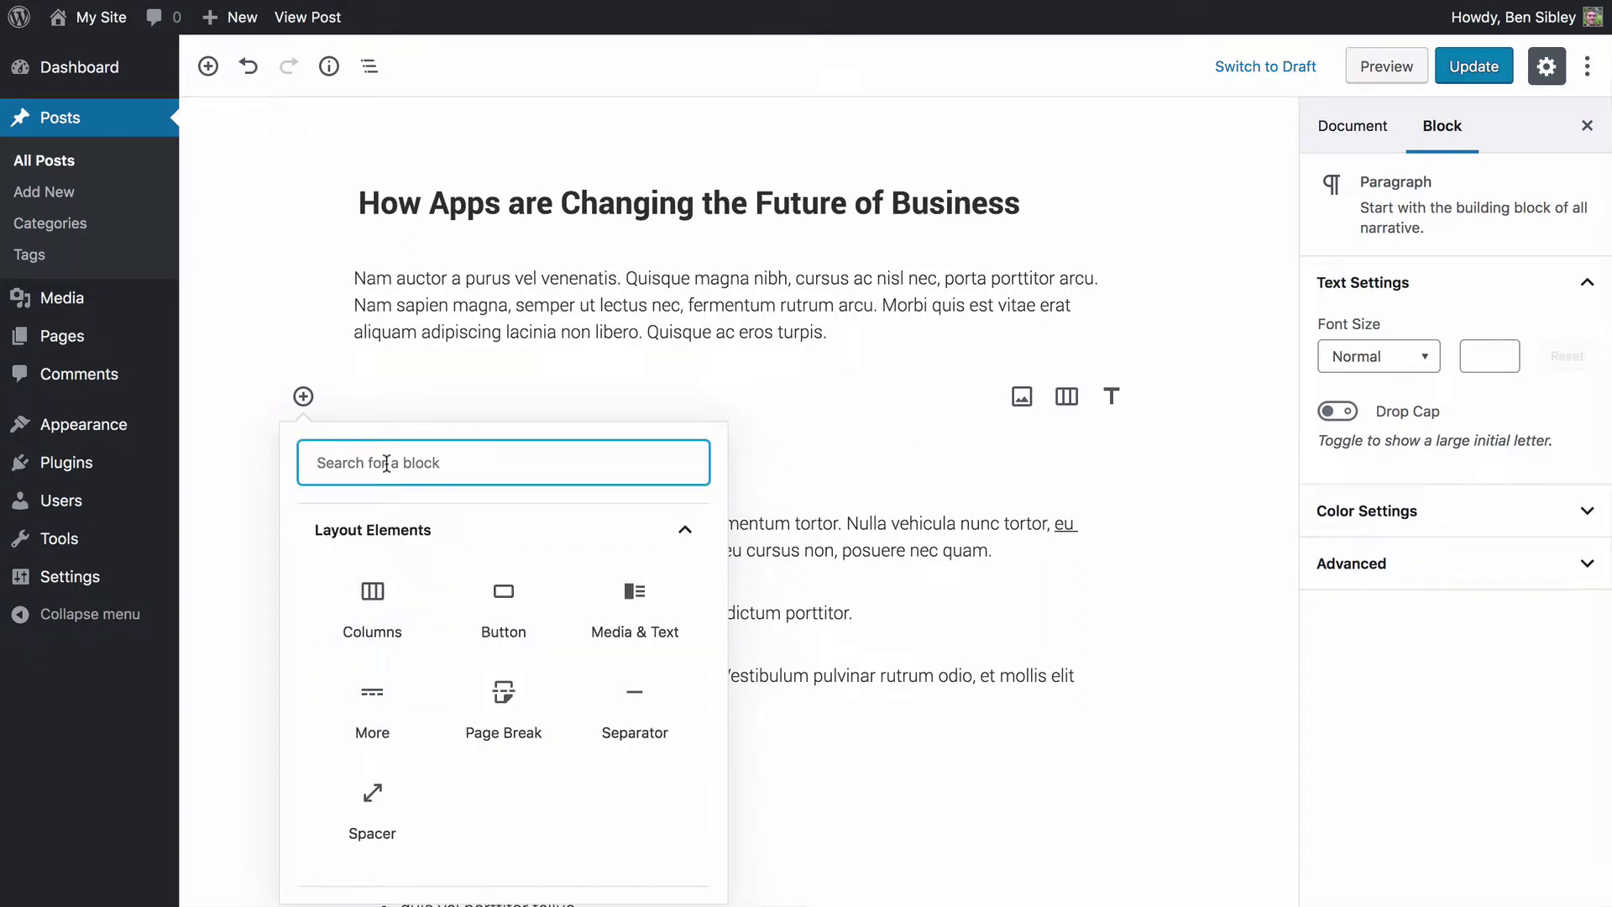
text(colum)
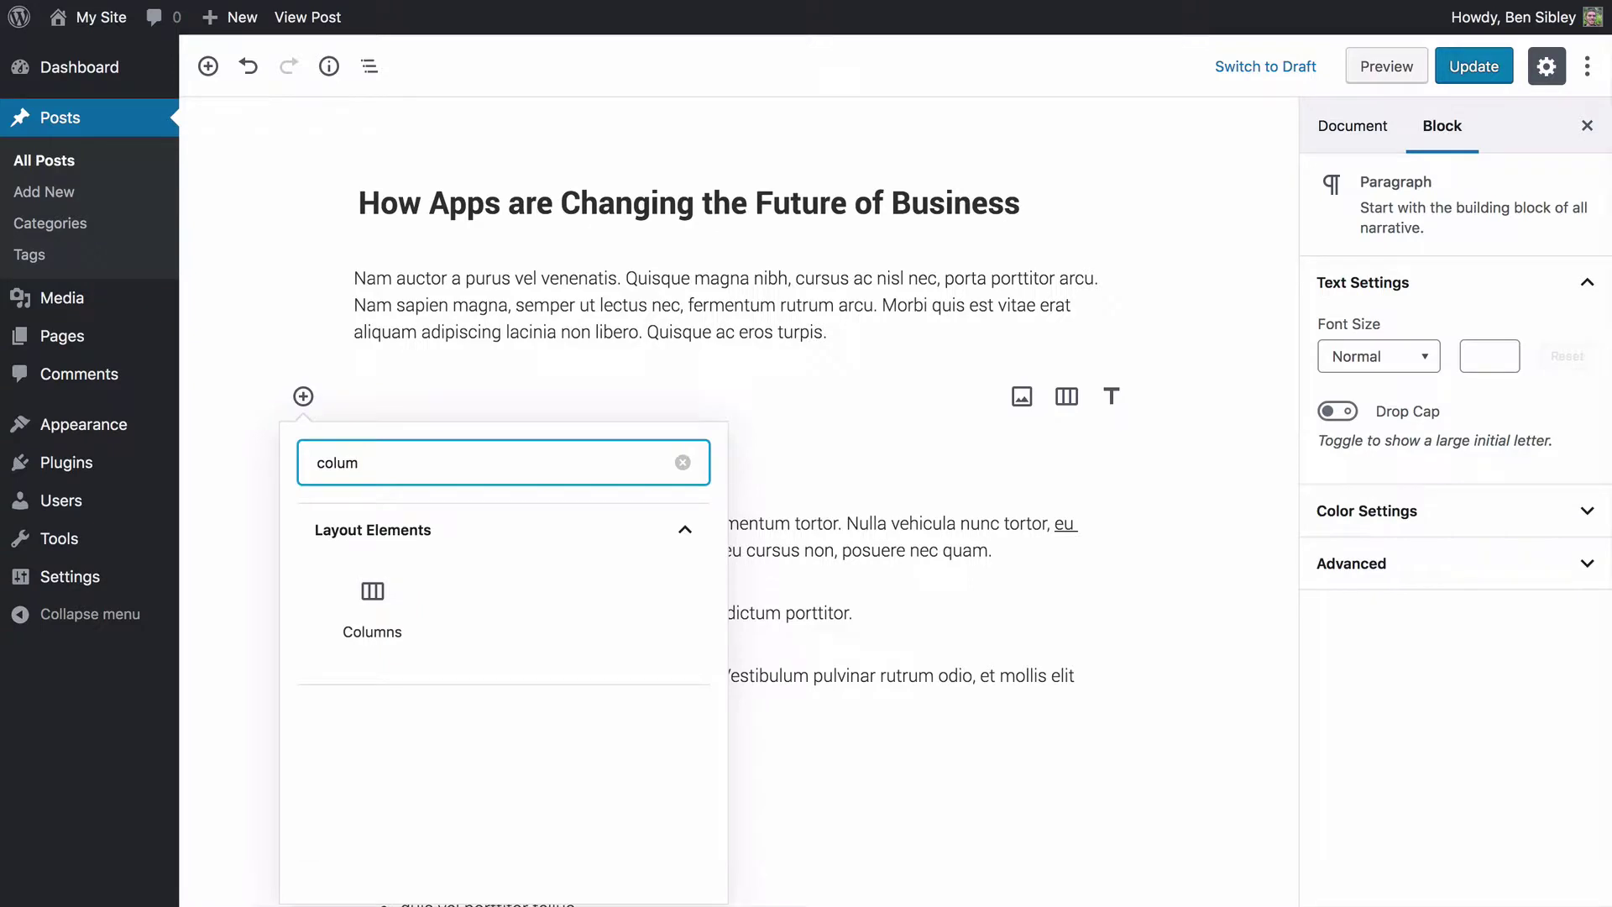
Insert a two-column Columns block below the first paragraph.
click(388, 617)
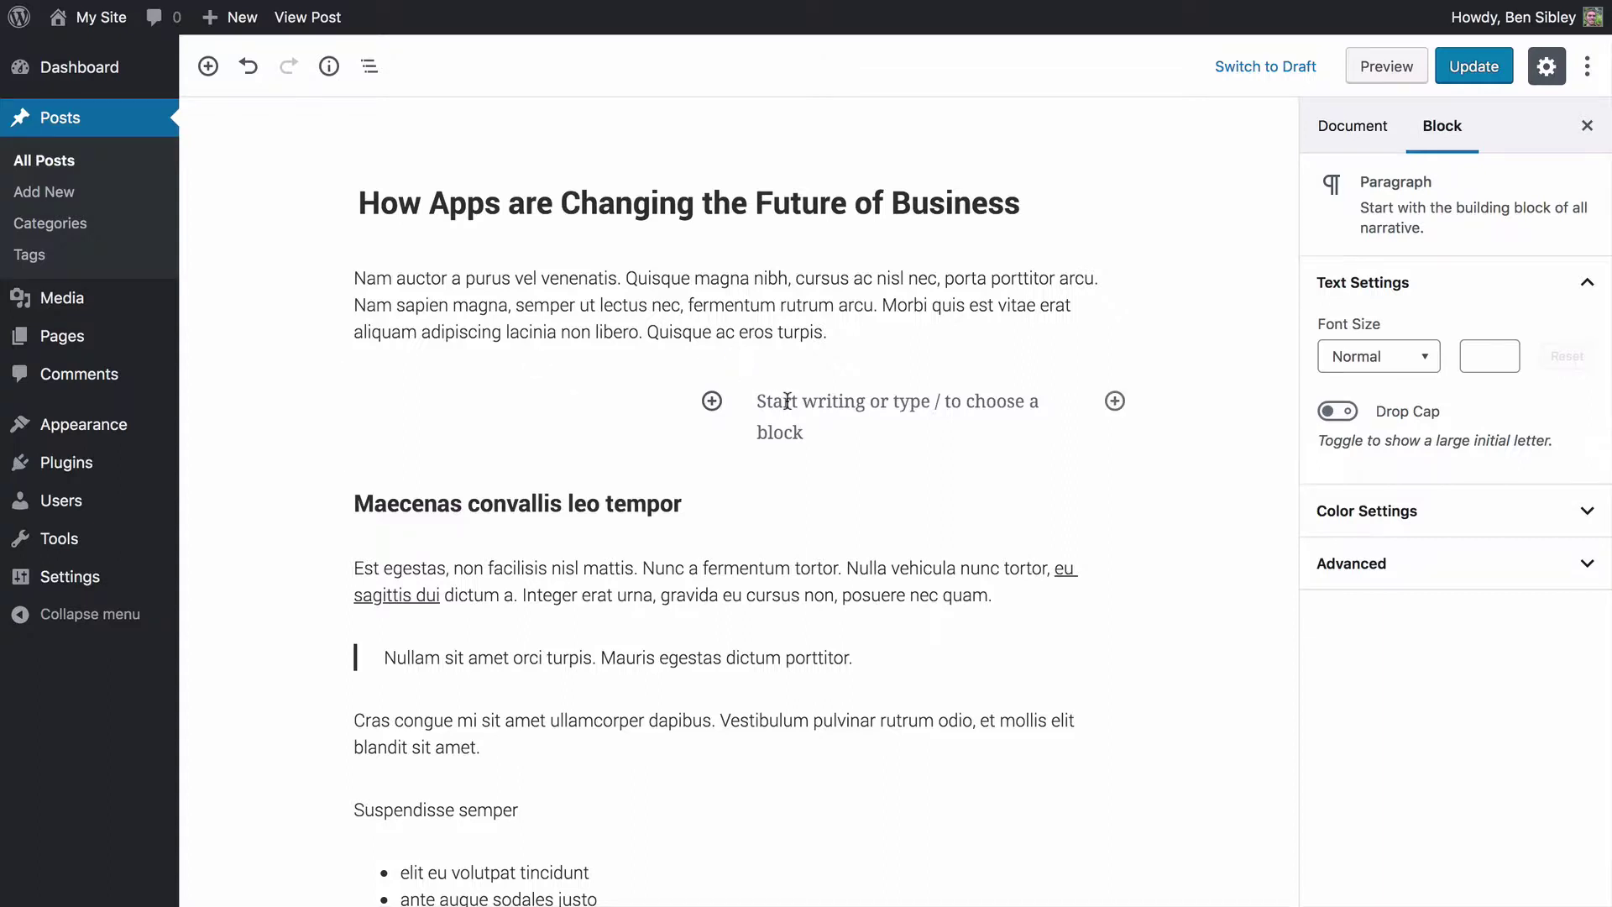
key(ctrl+z)
key(ctrl+shift+z)
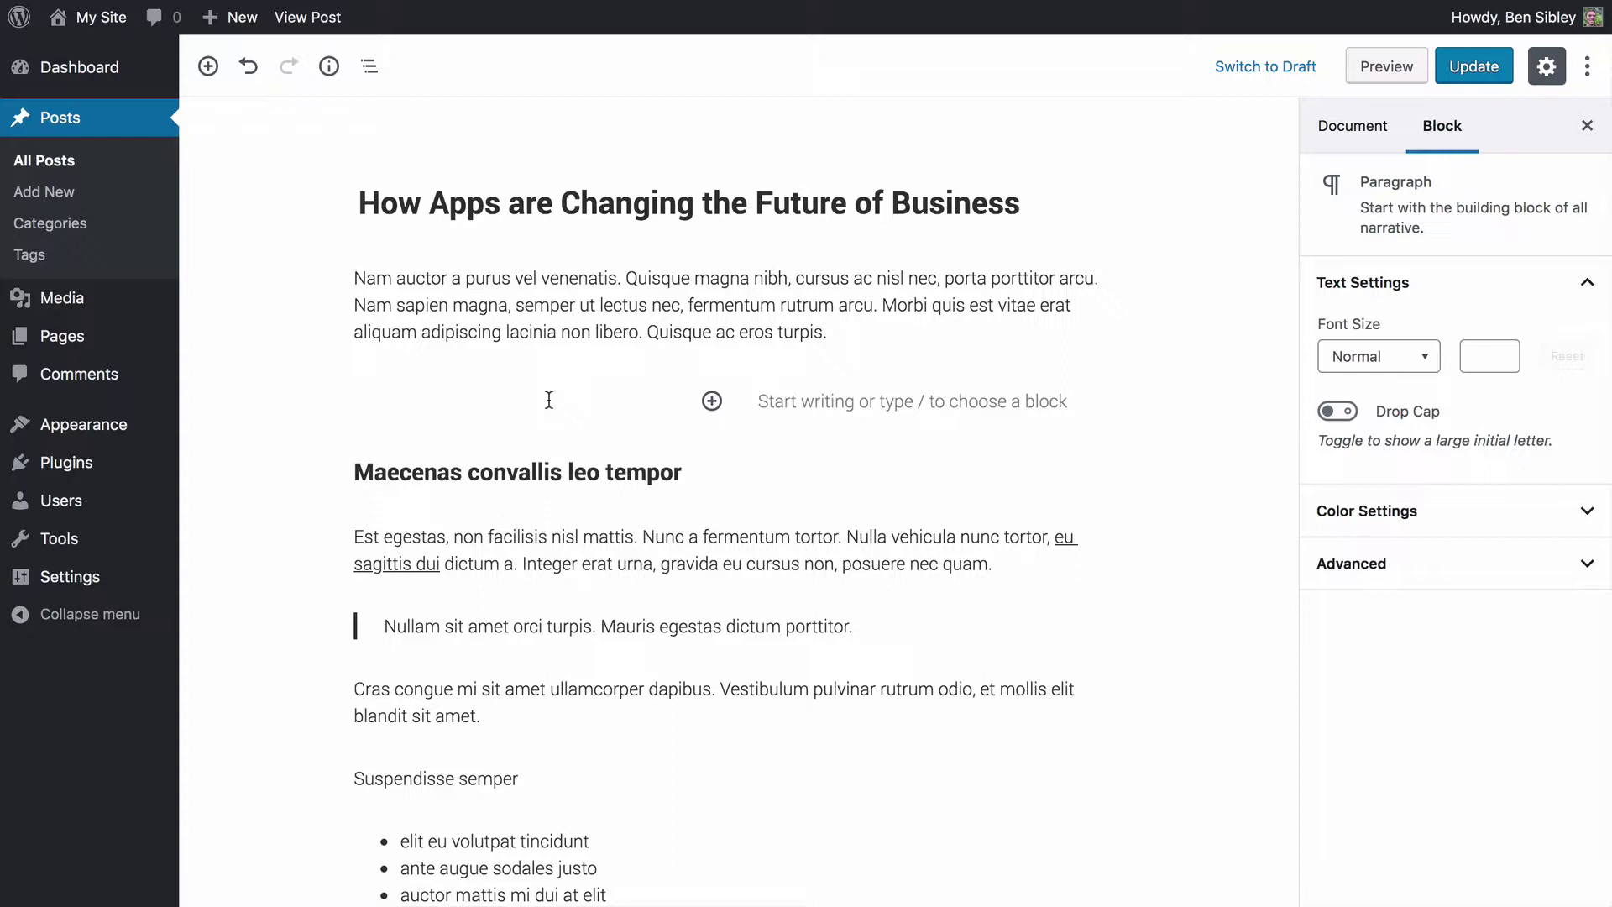
Type 'This is ssome text' in the left column and 'And this is some more text.' in the right.
text(This is ssome text)
click(864, 392)
text(An)
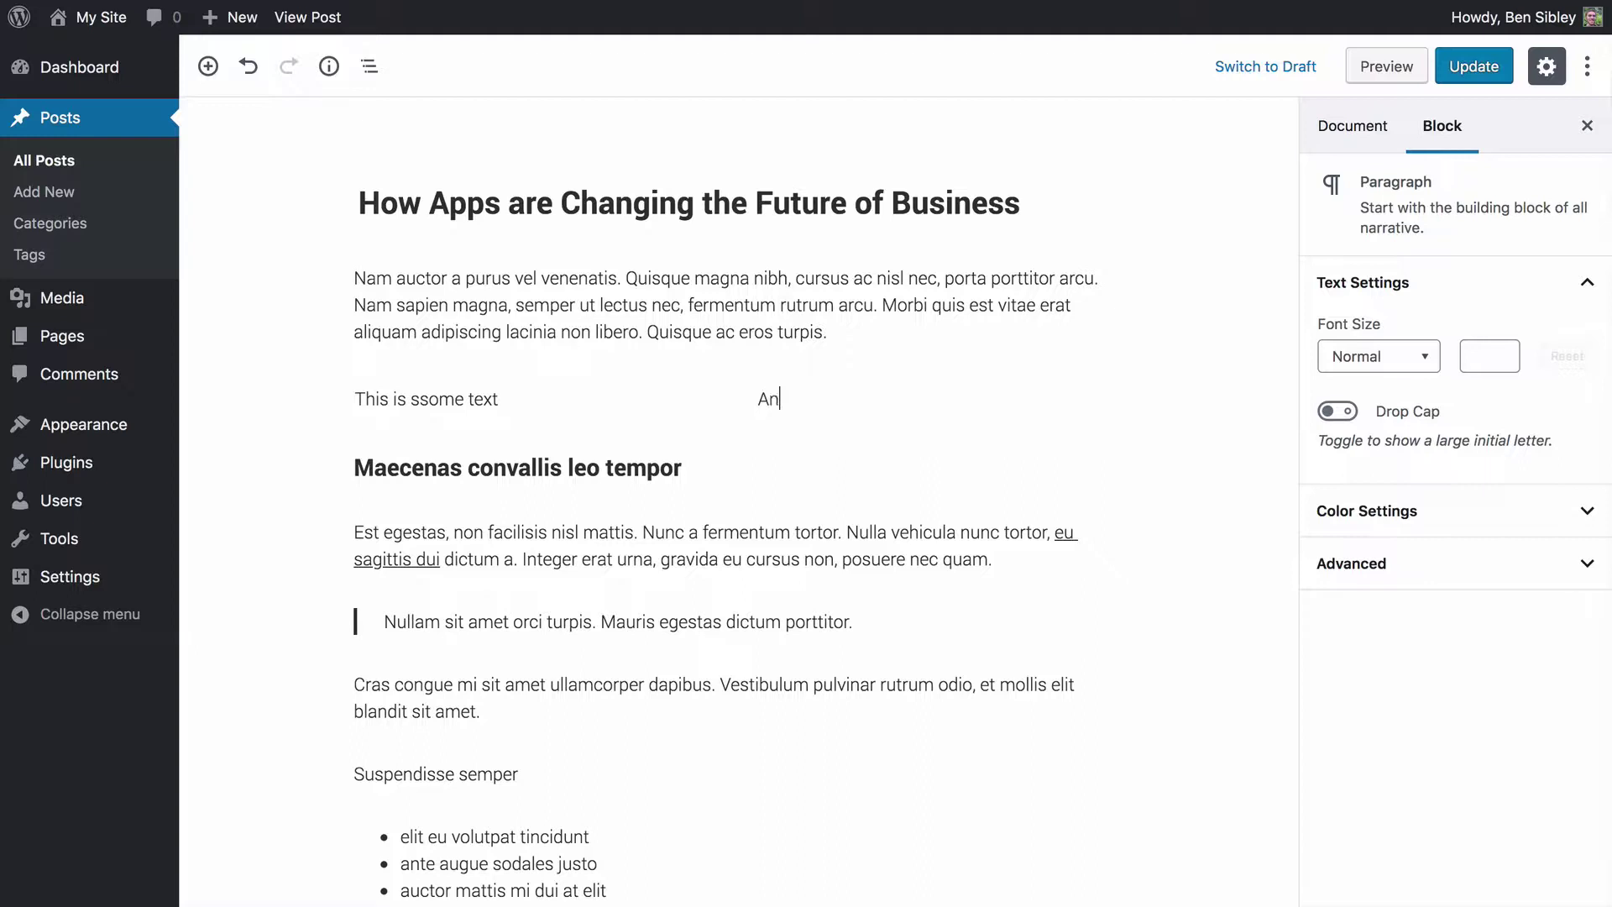
text(d this is some more text.)
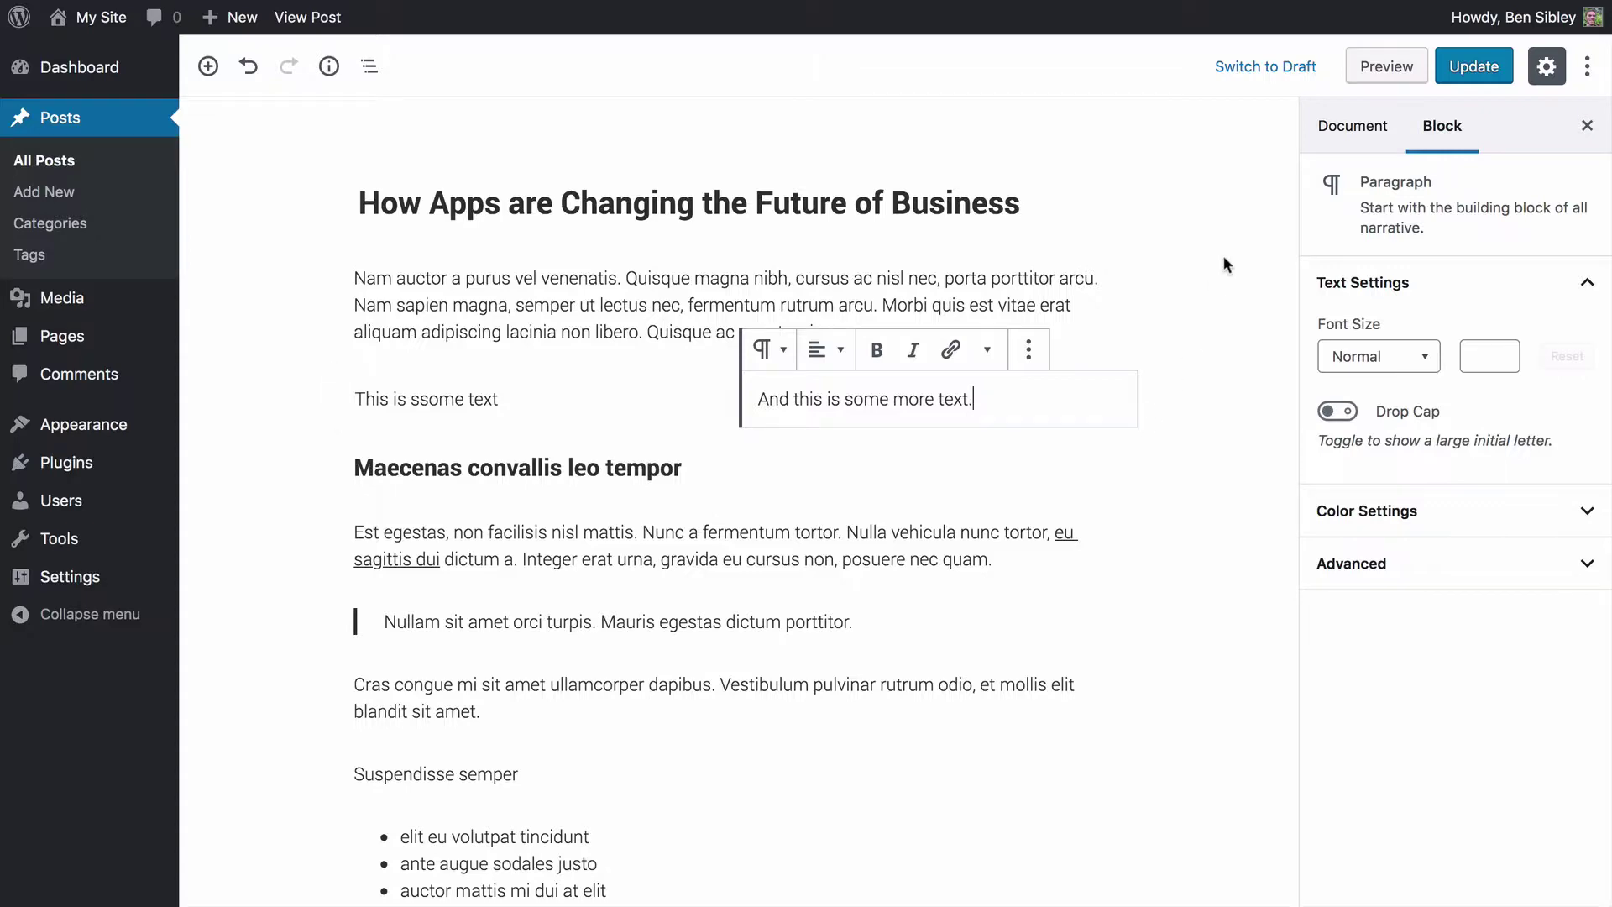
Update the post, view it live, then go back to the editor.
click(1243, 235)
click(1469, 69)
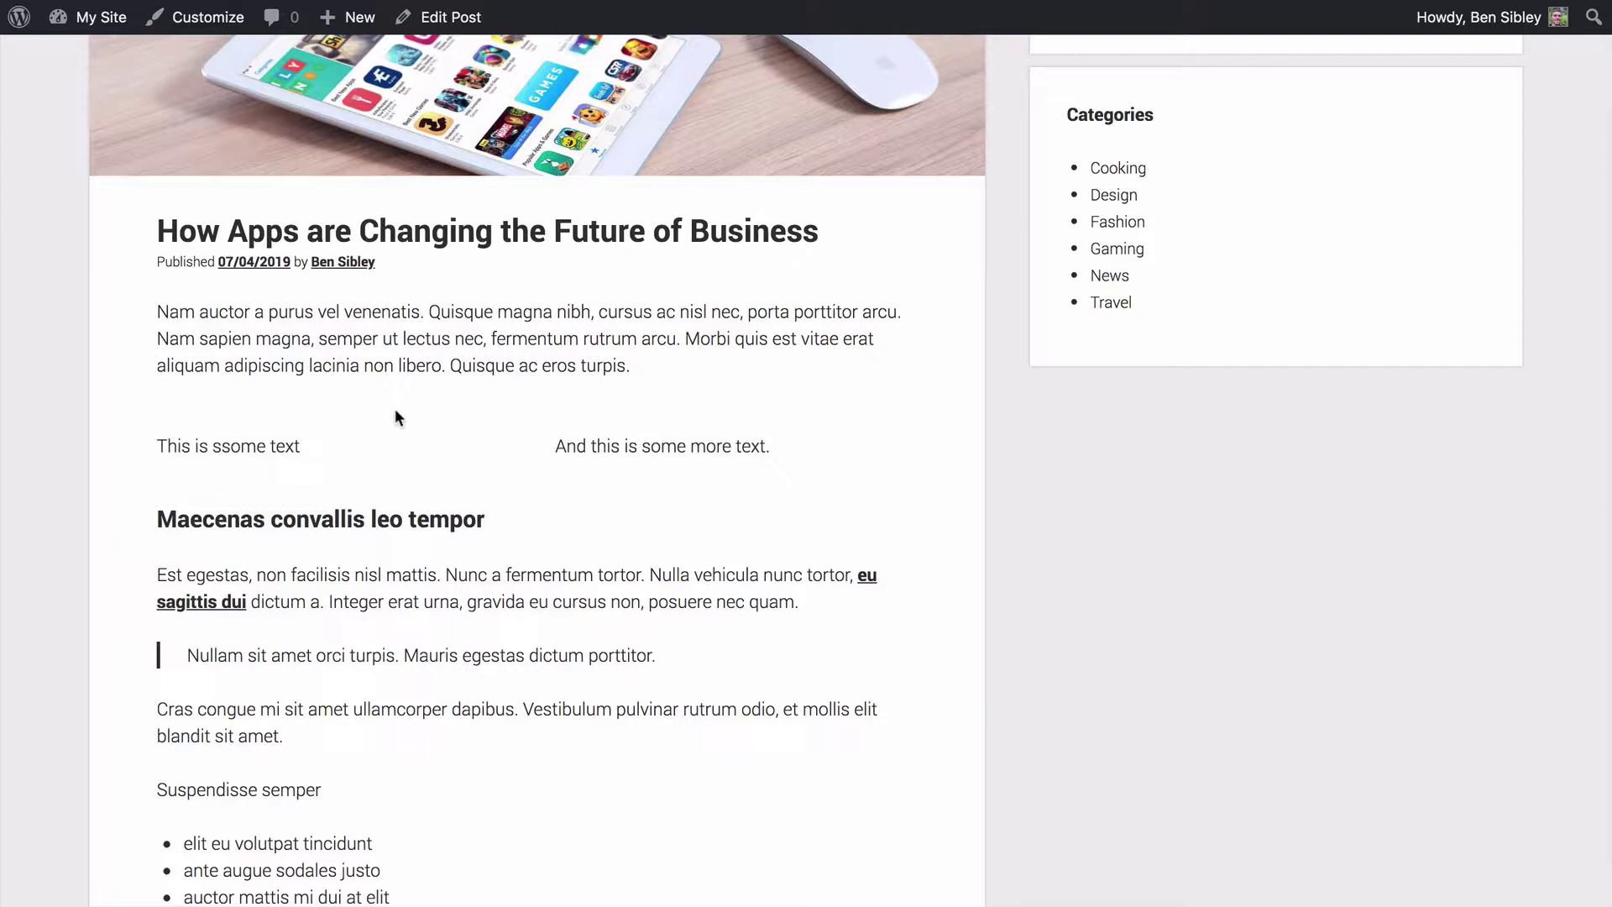
key(alt+Left)
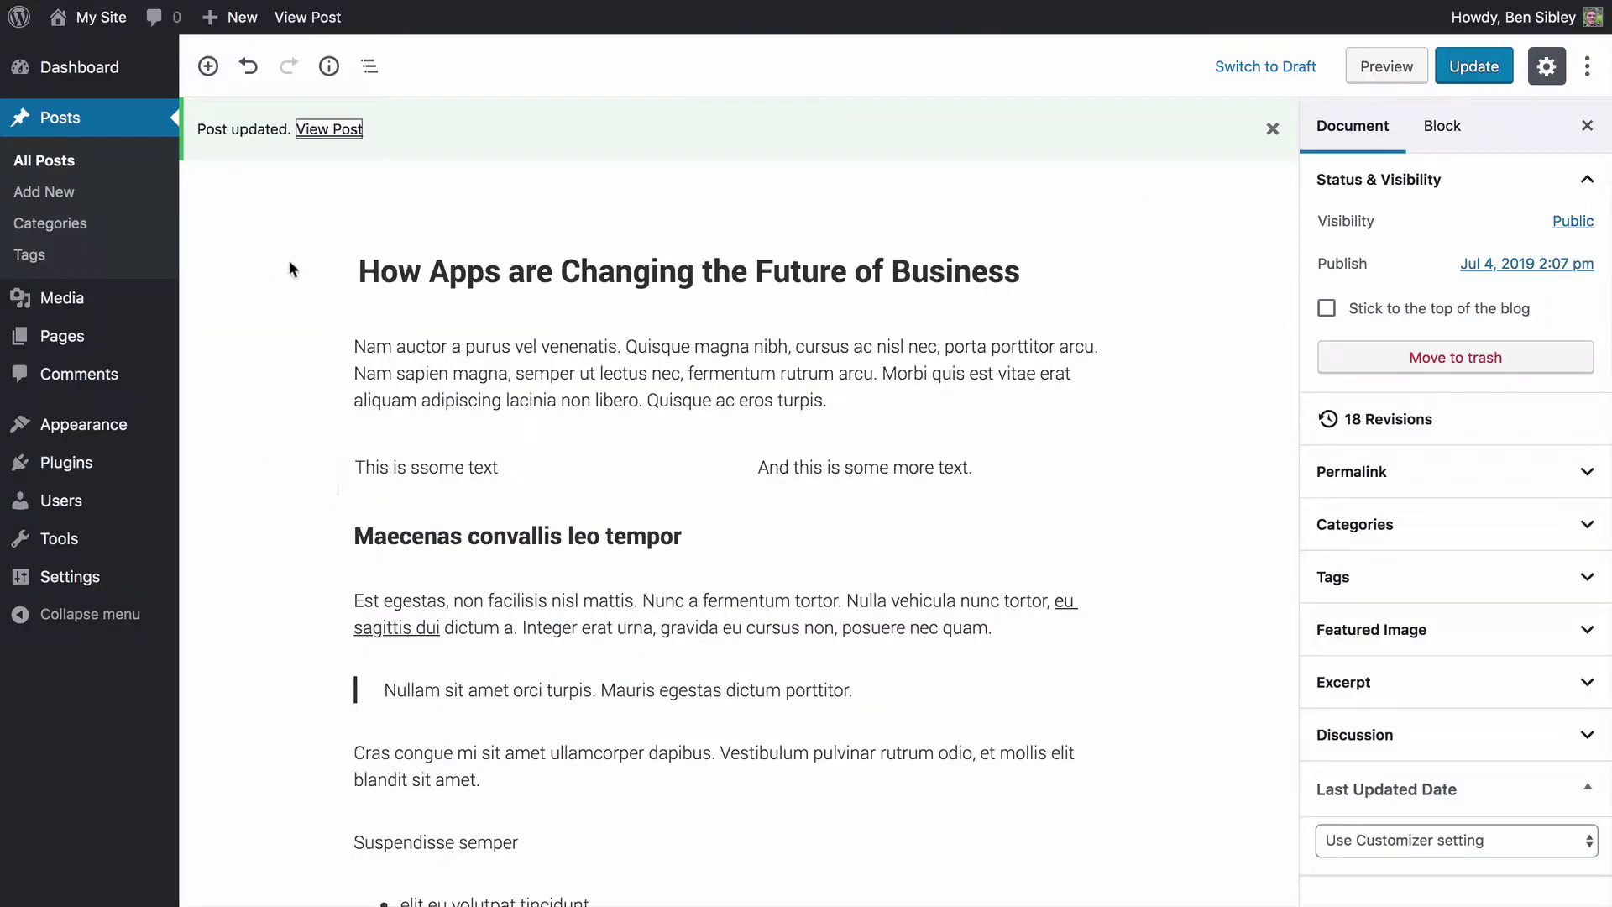
Close the 'Post updated' notice bar.
click(1271, 131)
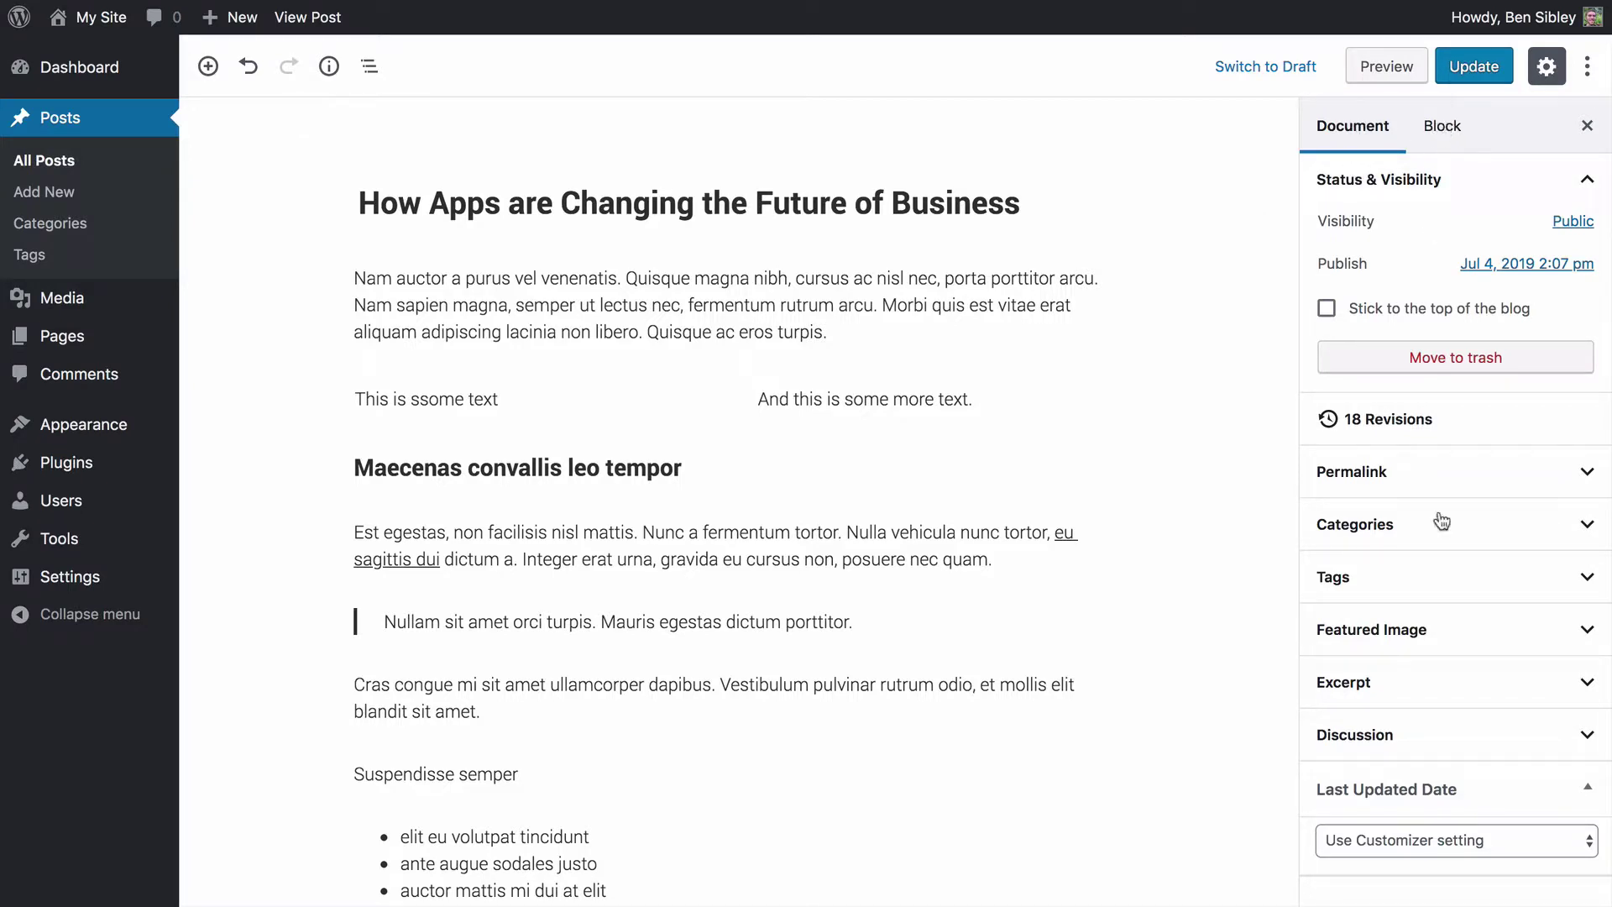
click(857, 291)
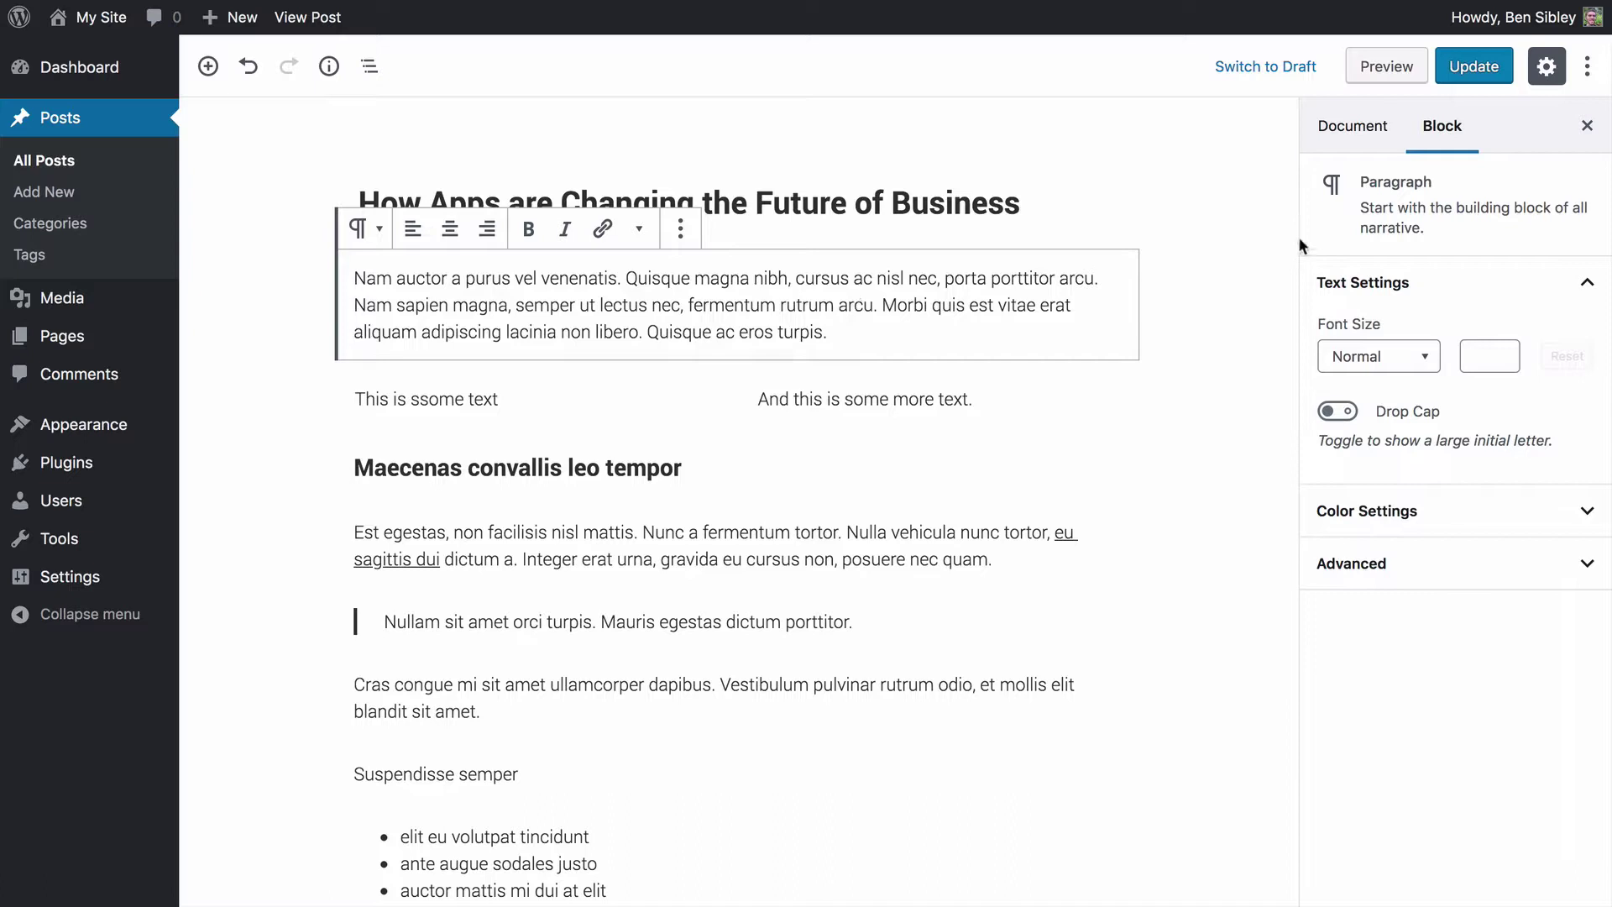
click(1364, 135)
click(874, 305)
click(1231, 290)
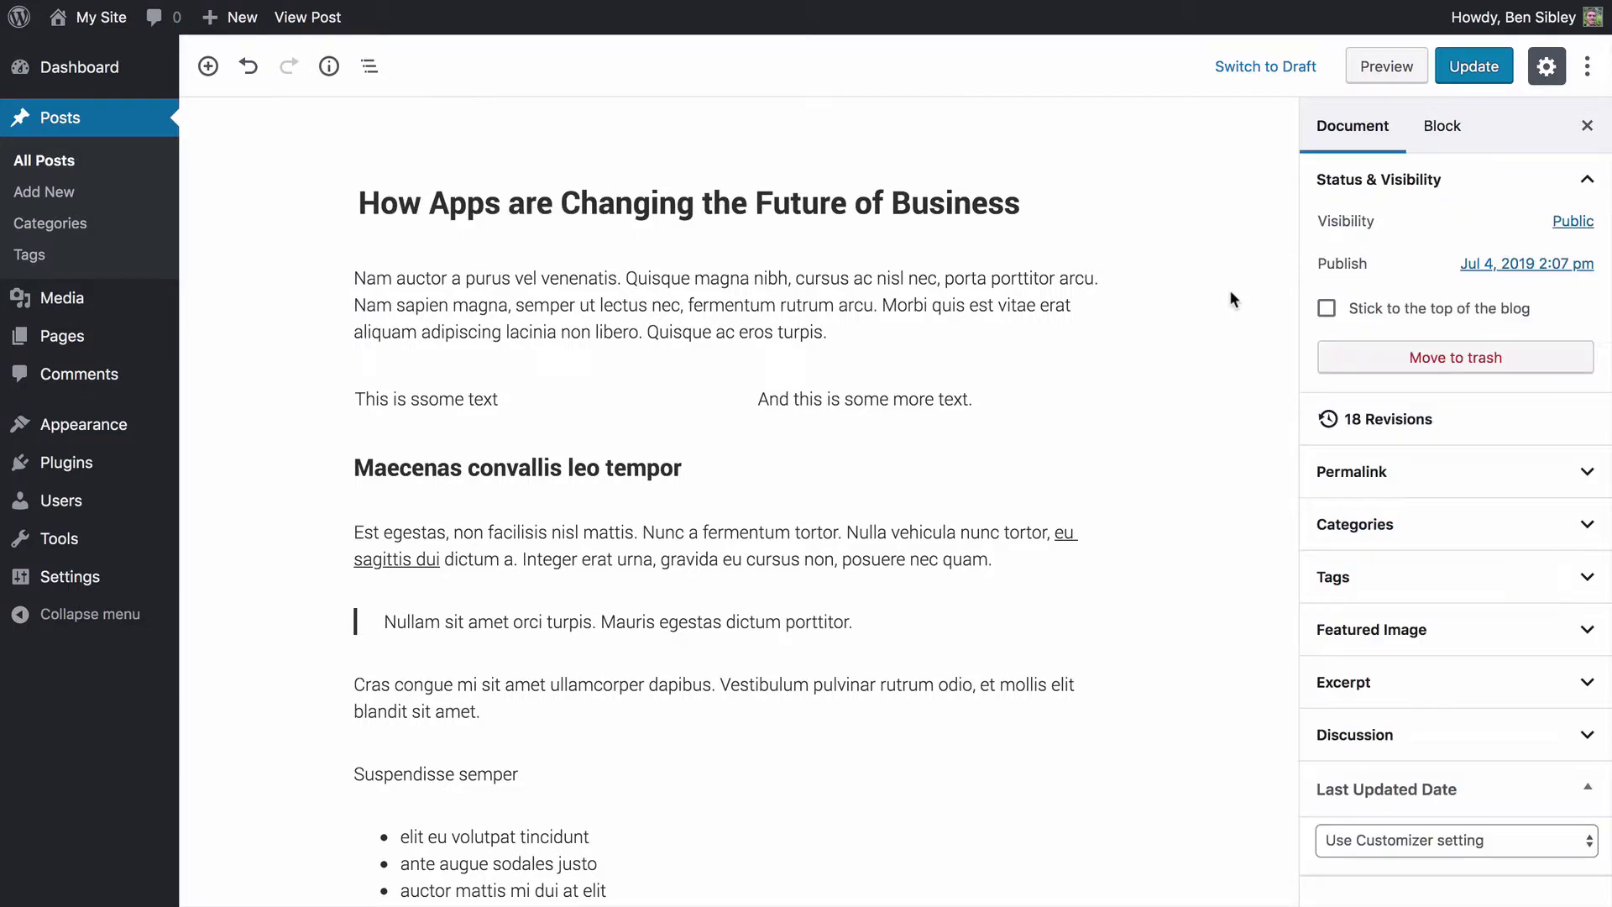
click(724, 304)
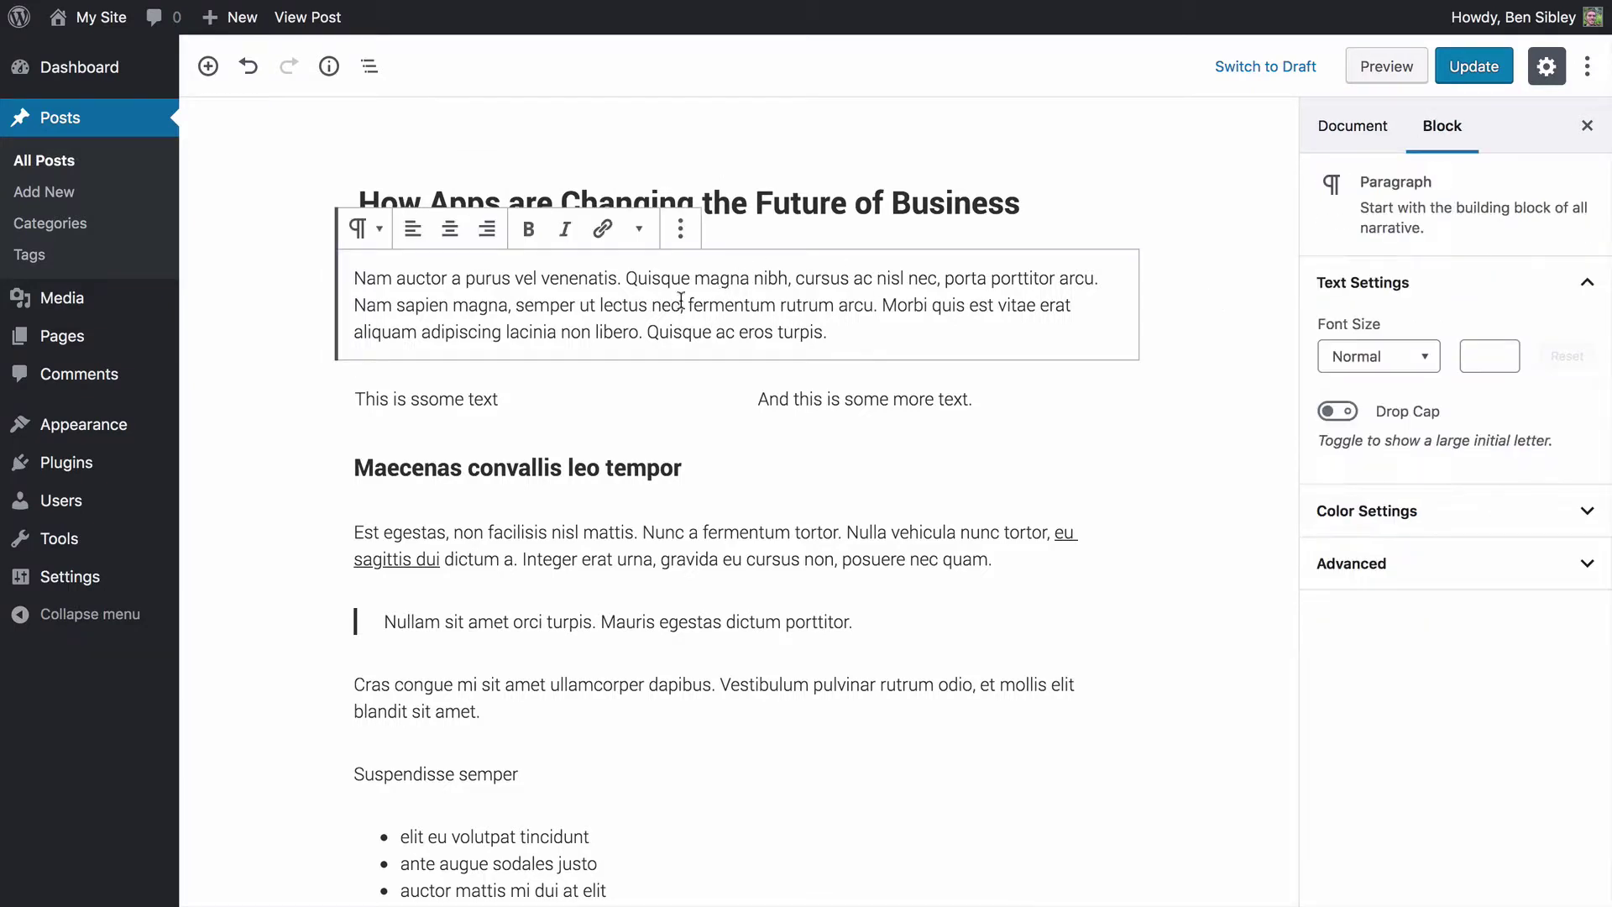
click(567, 462)
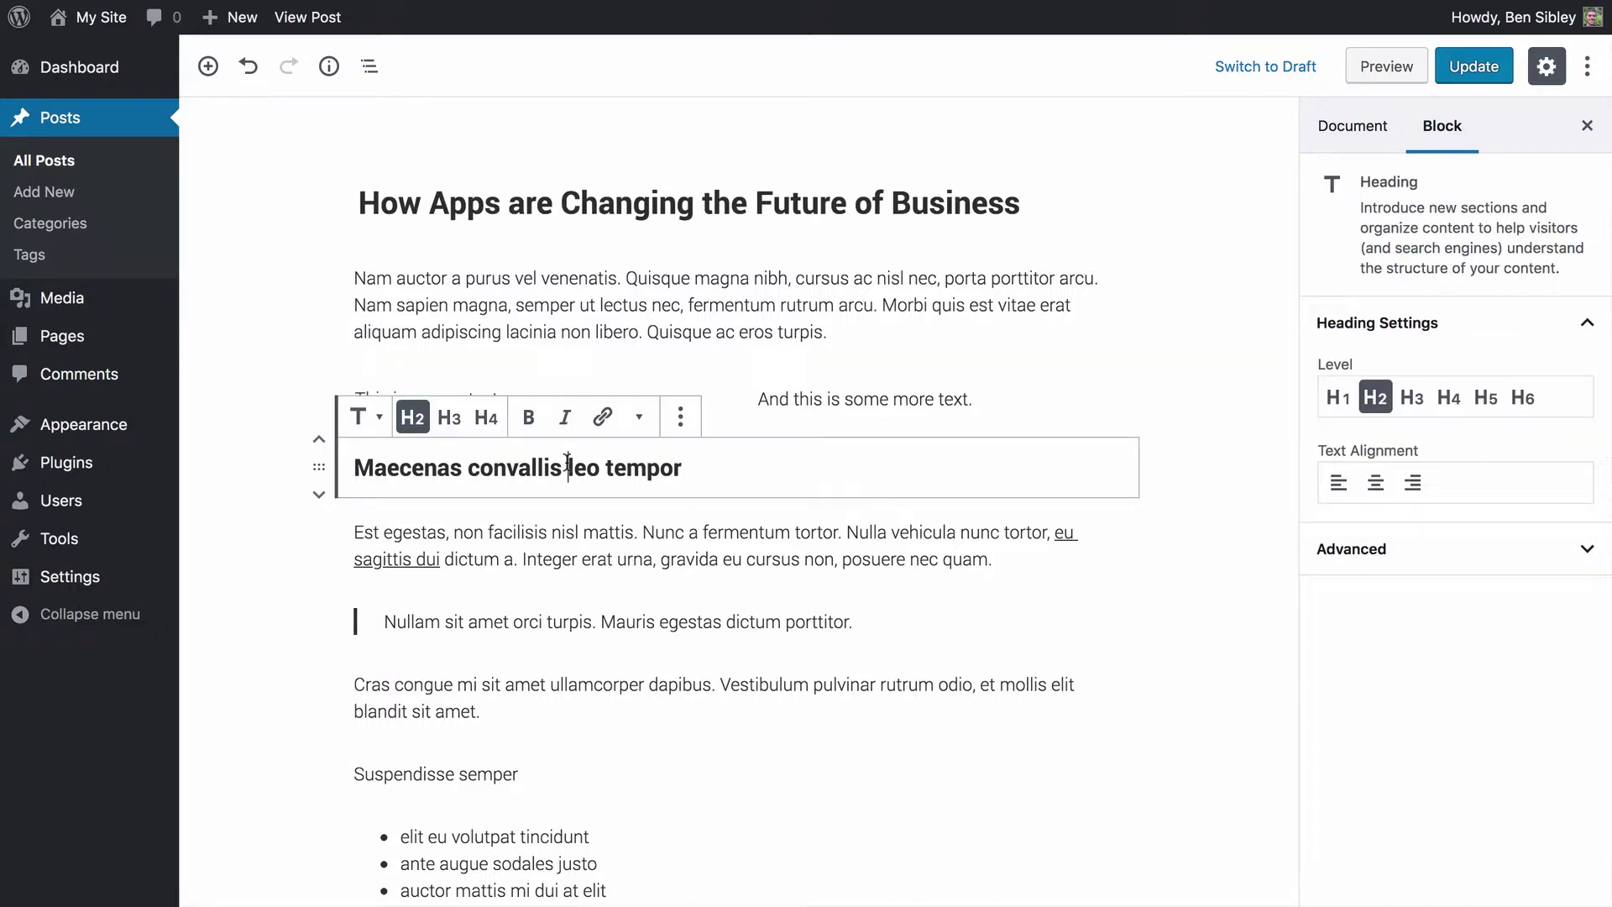
click(711, 304)
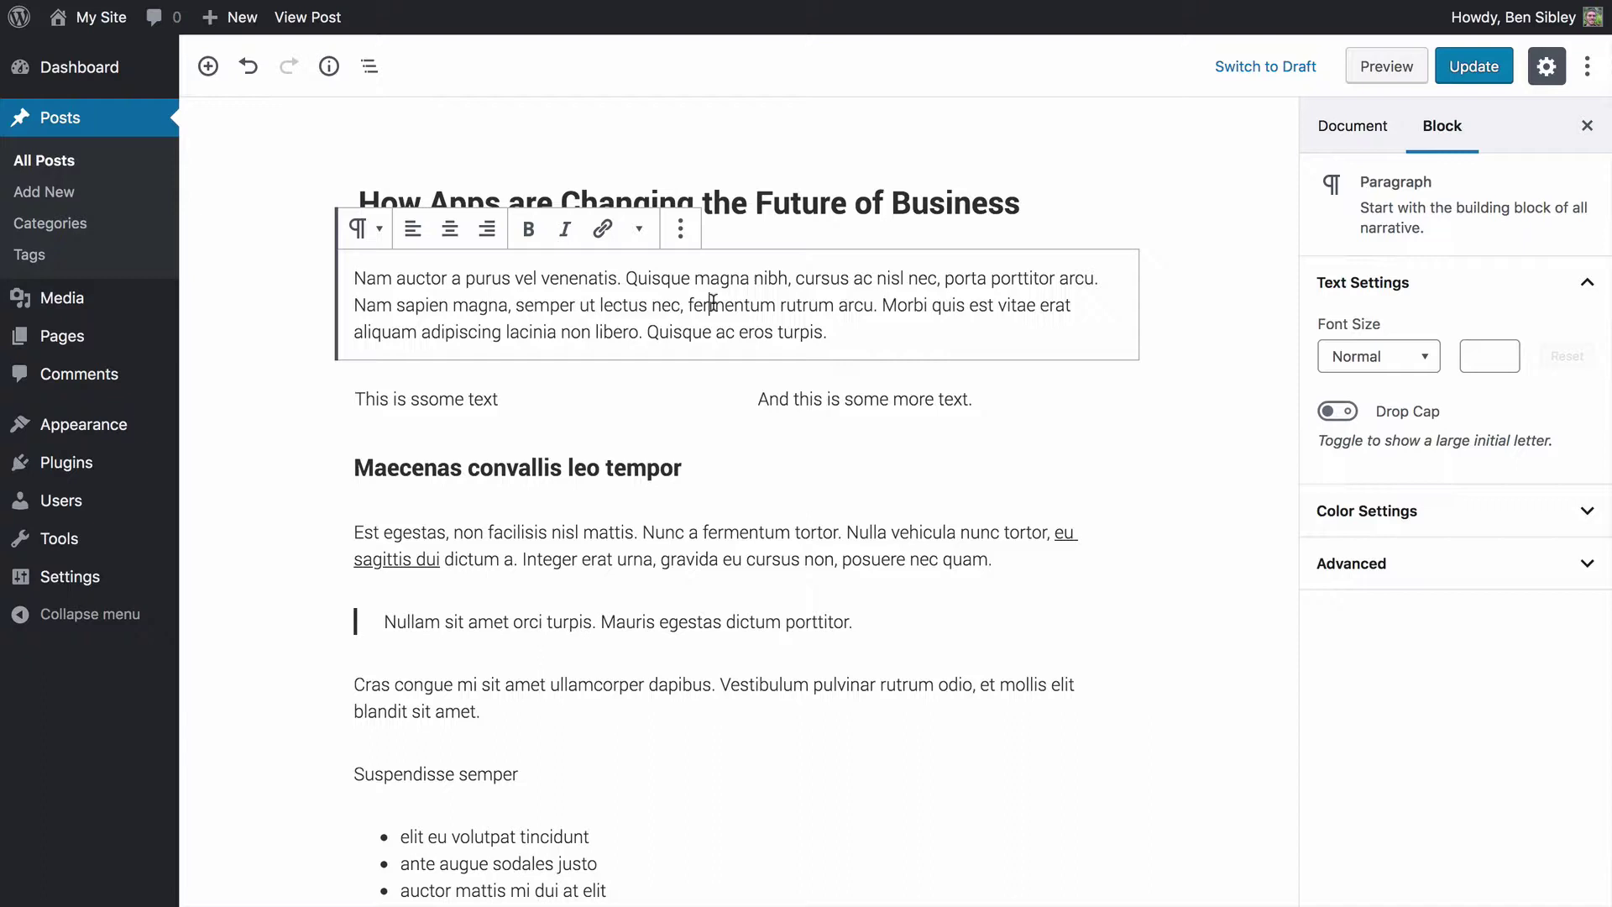
click(794, 390)
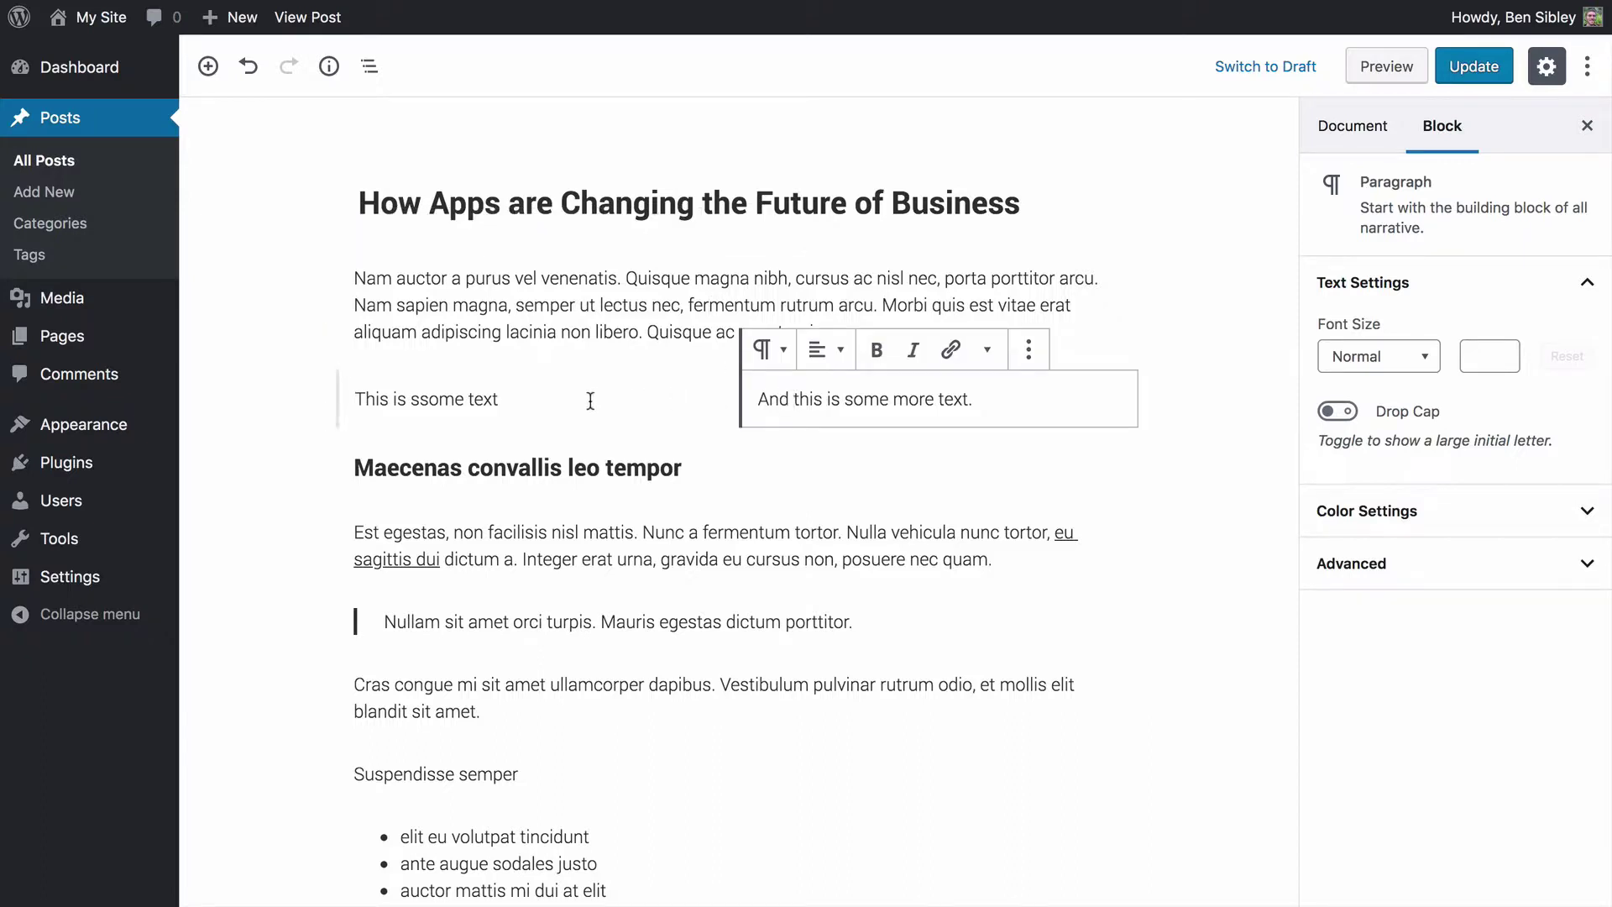
click(589, 400)
click(831, 393)
click(667, 393)
click(773, 395)
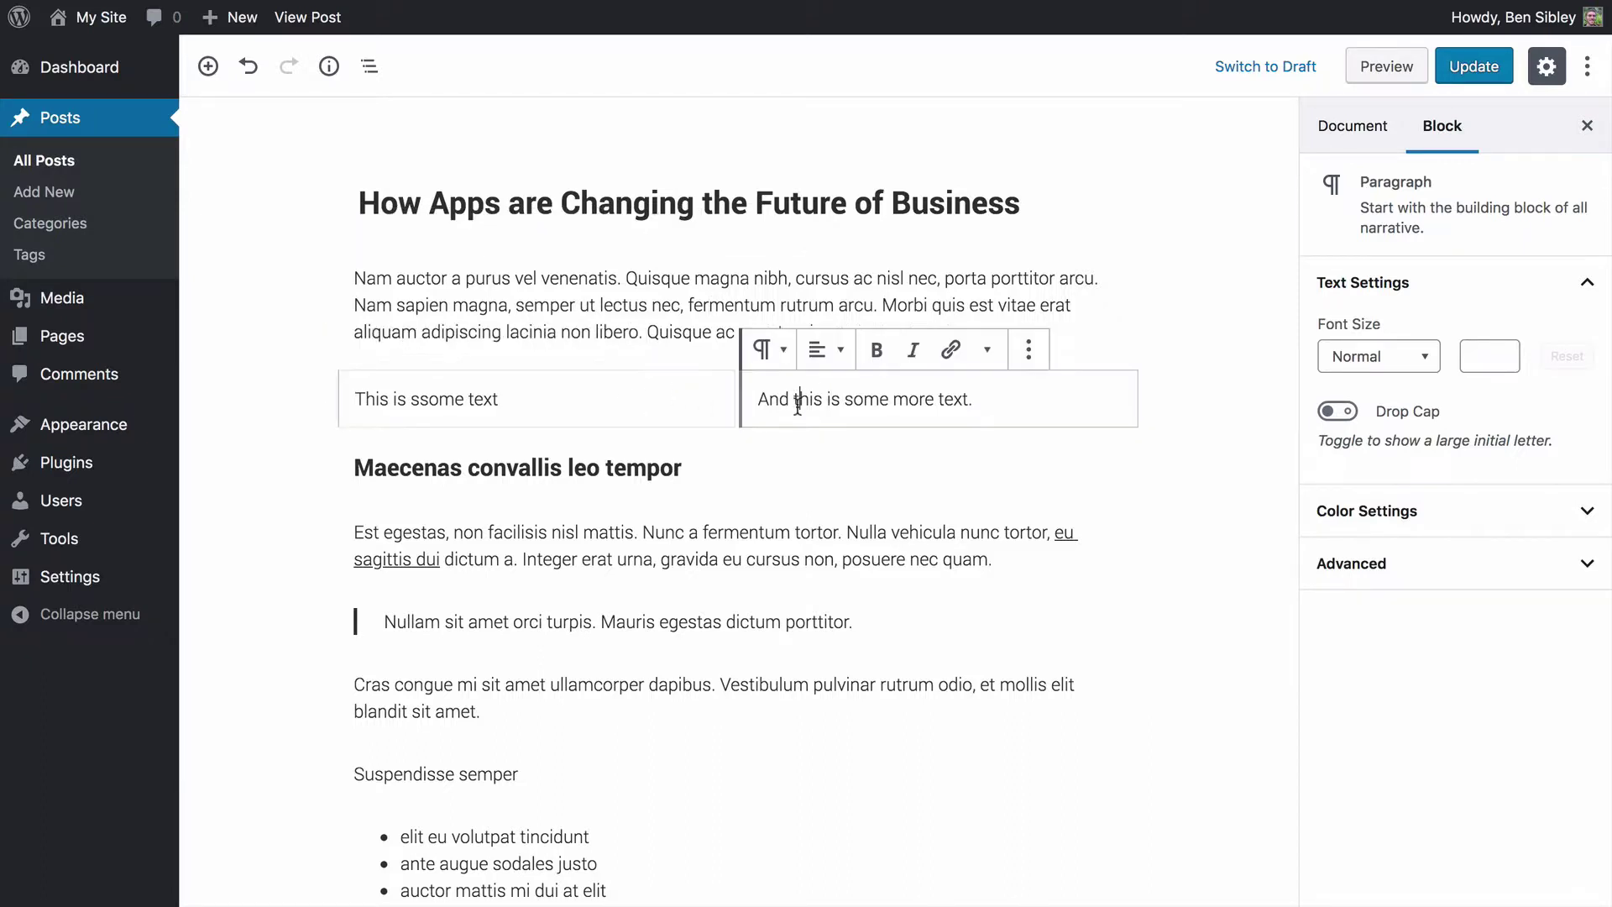
click(683, 404)
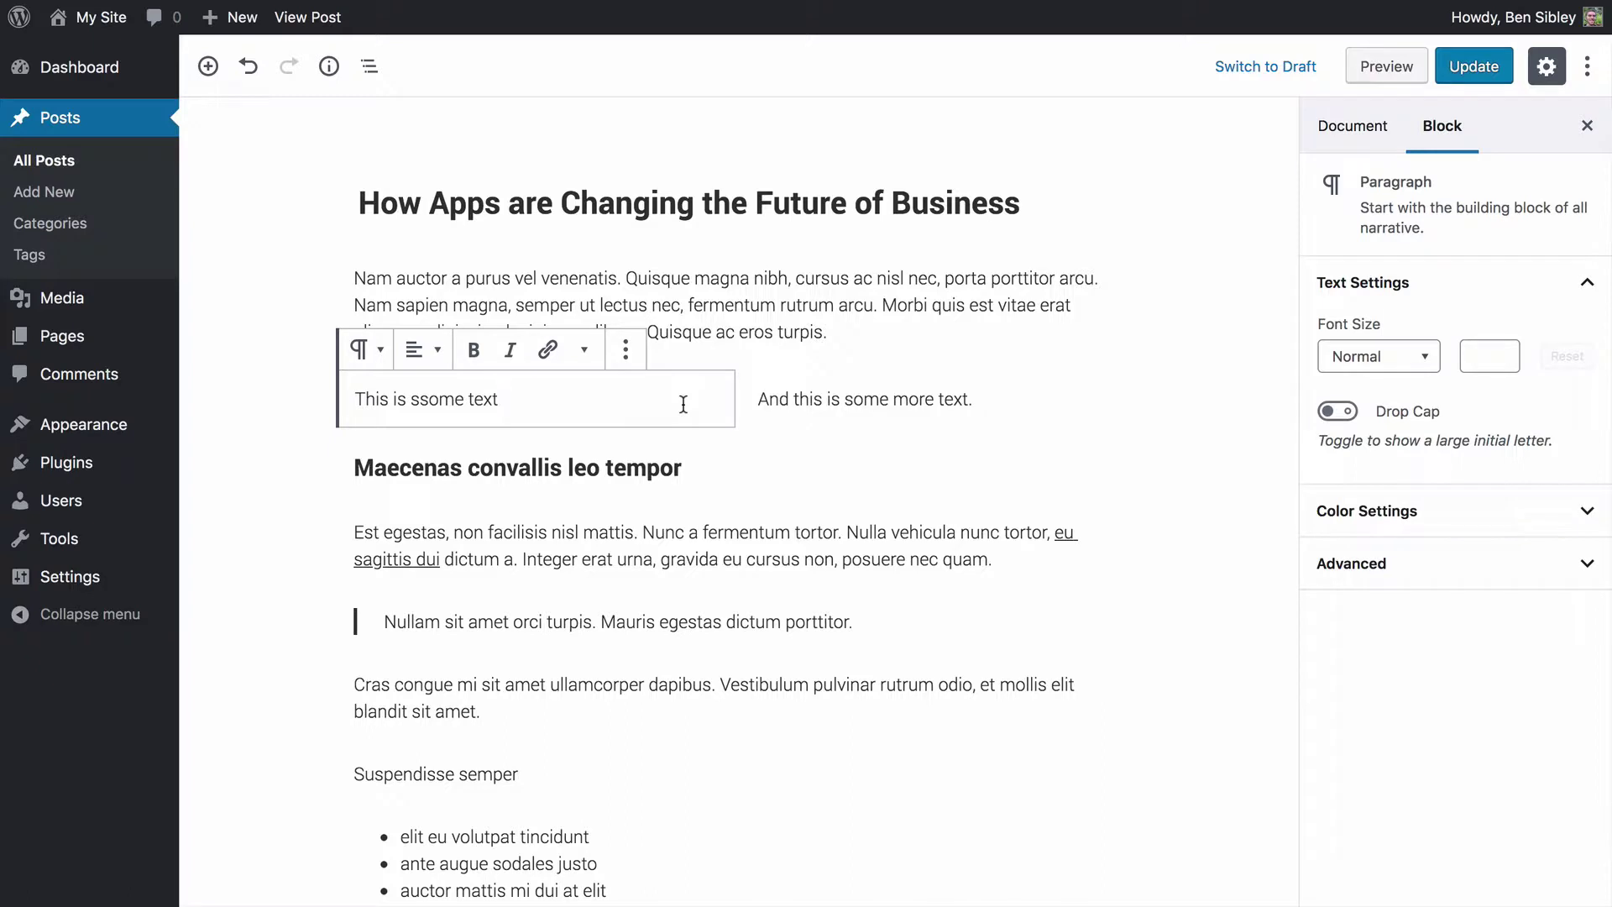
Select the whole Columns block holding the two text paragraphs.
click(739, 397)
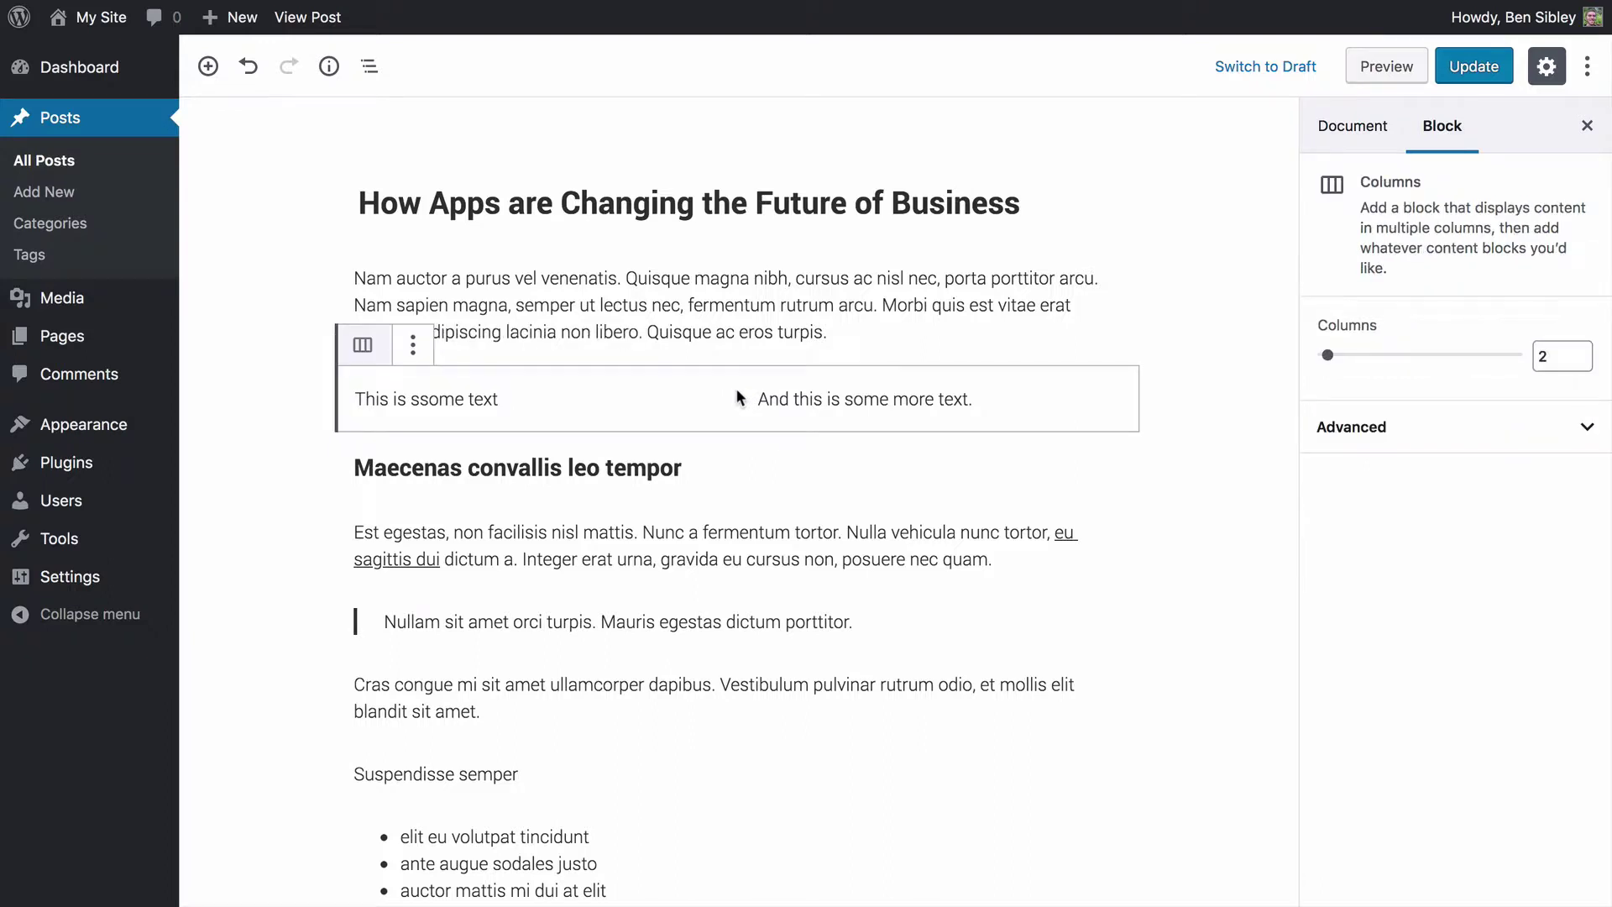
click(780, 397)
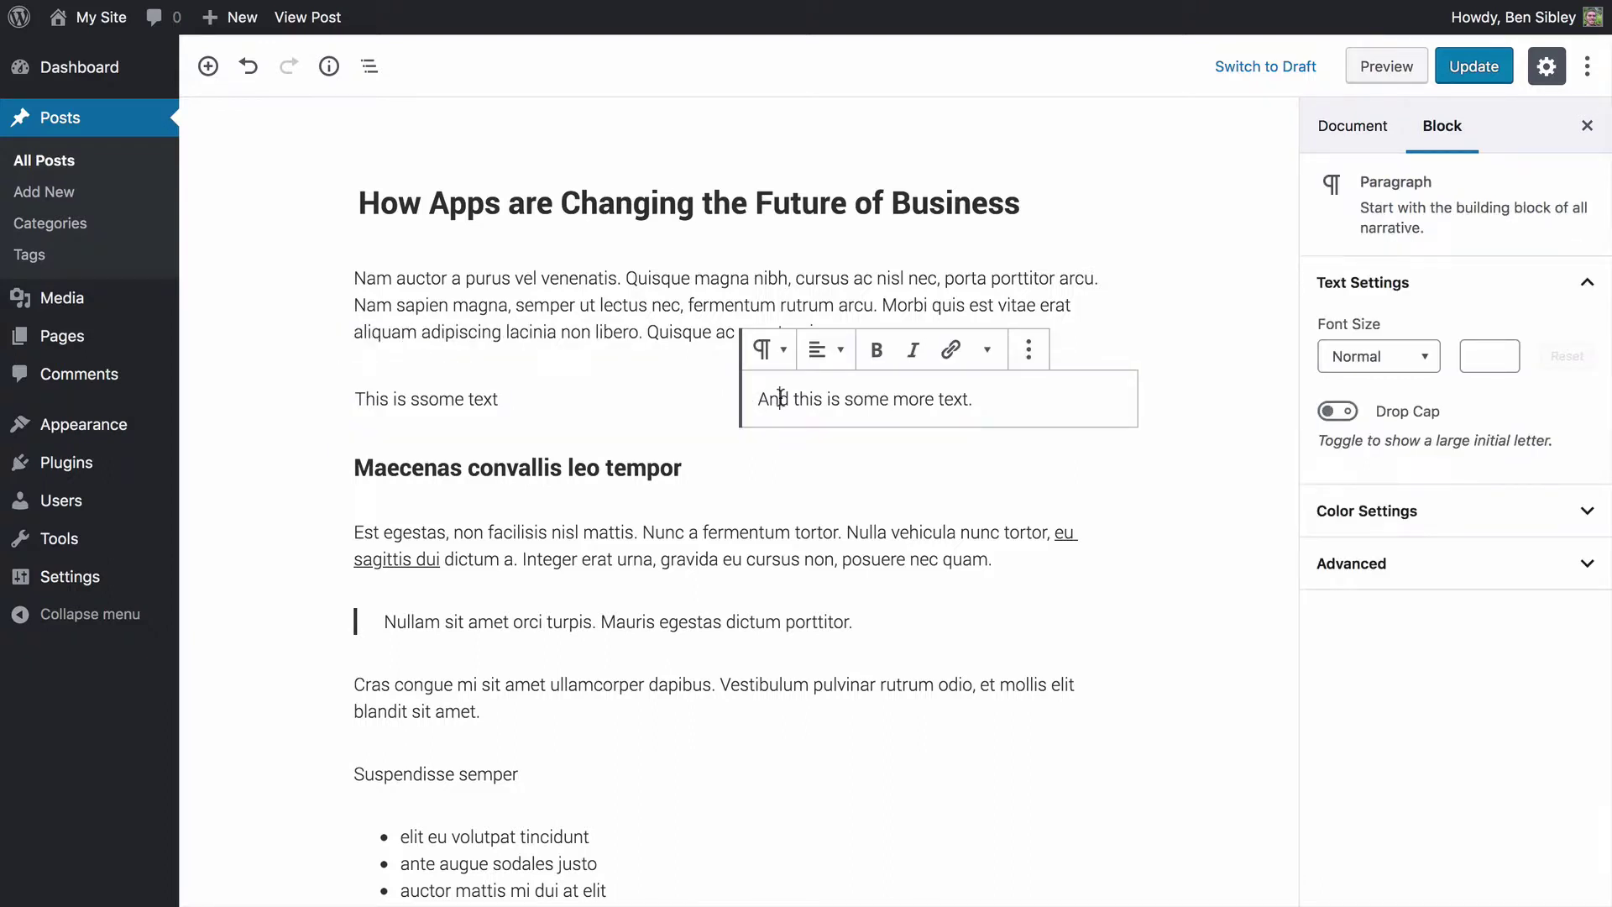
click(462, 396)
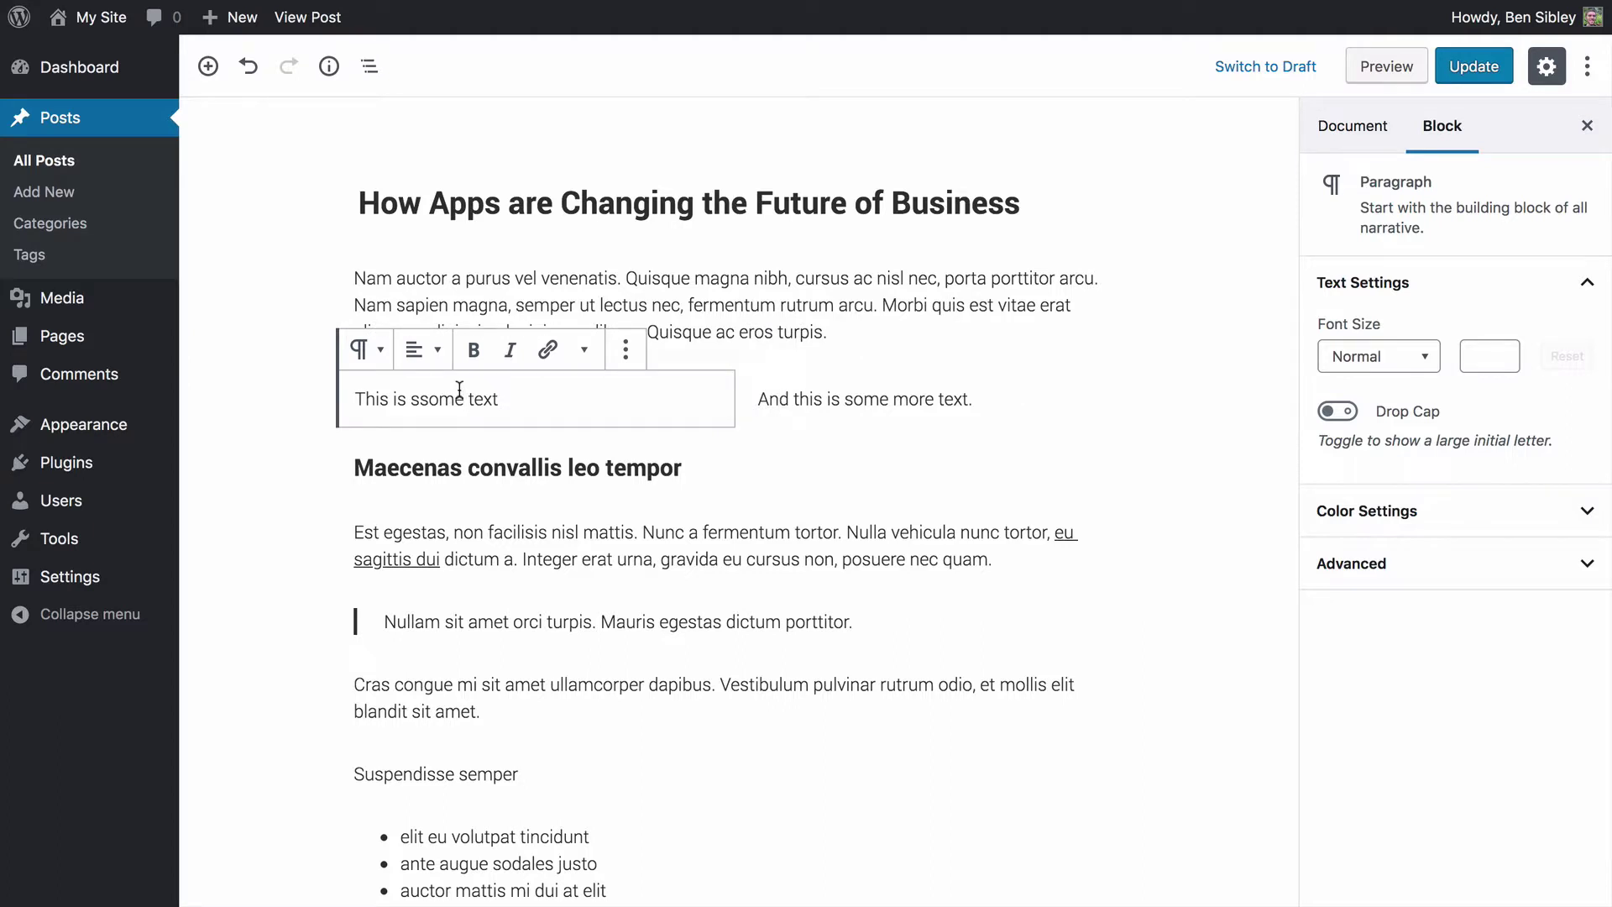
mouse_move(319, 385)
click(317, 395)
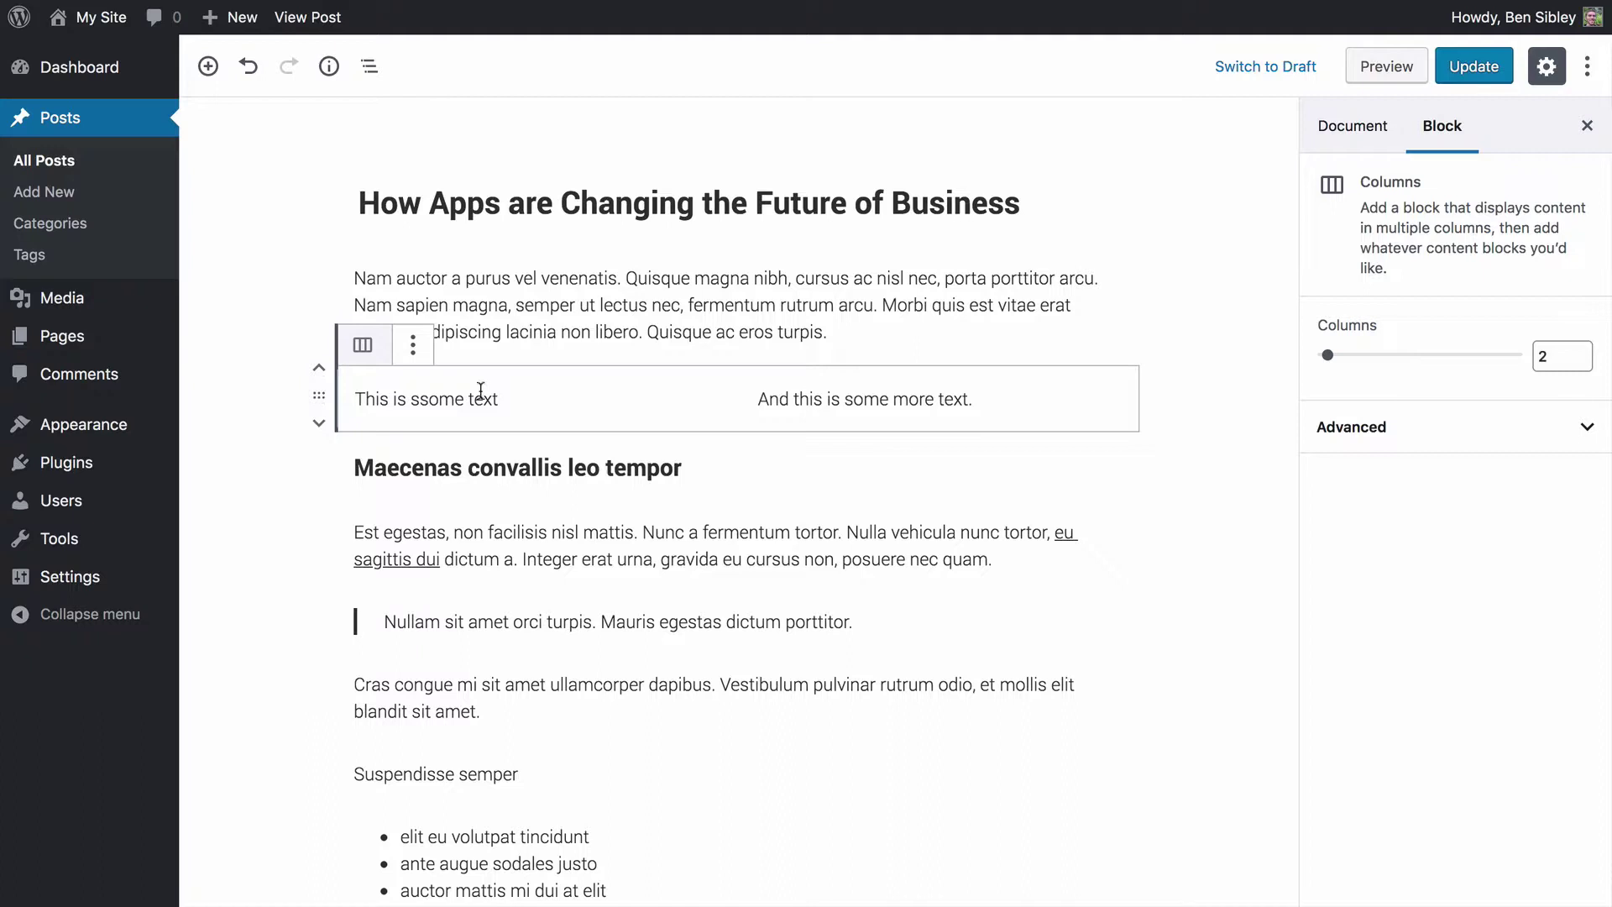
click(508, 349)
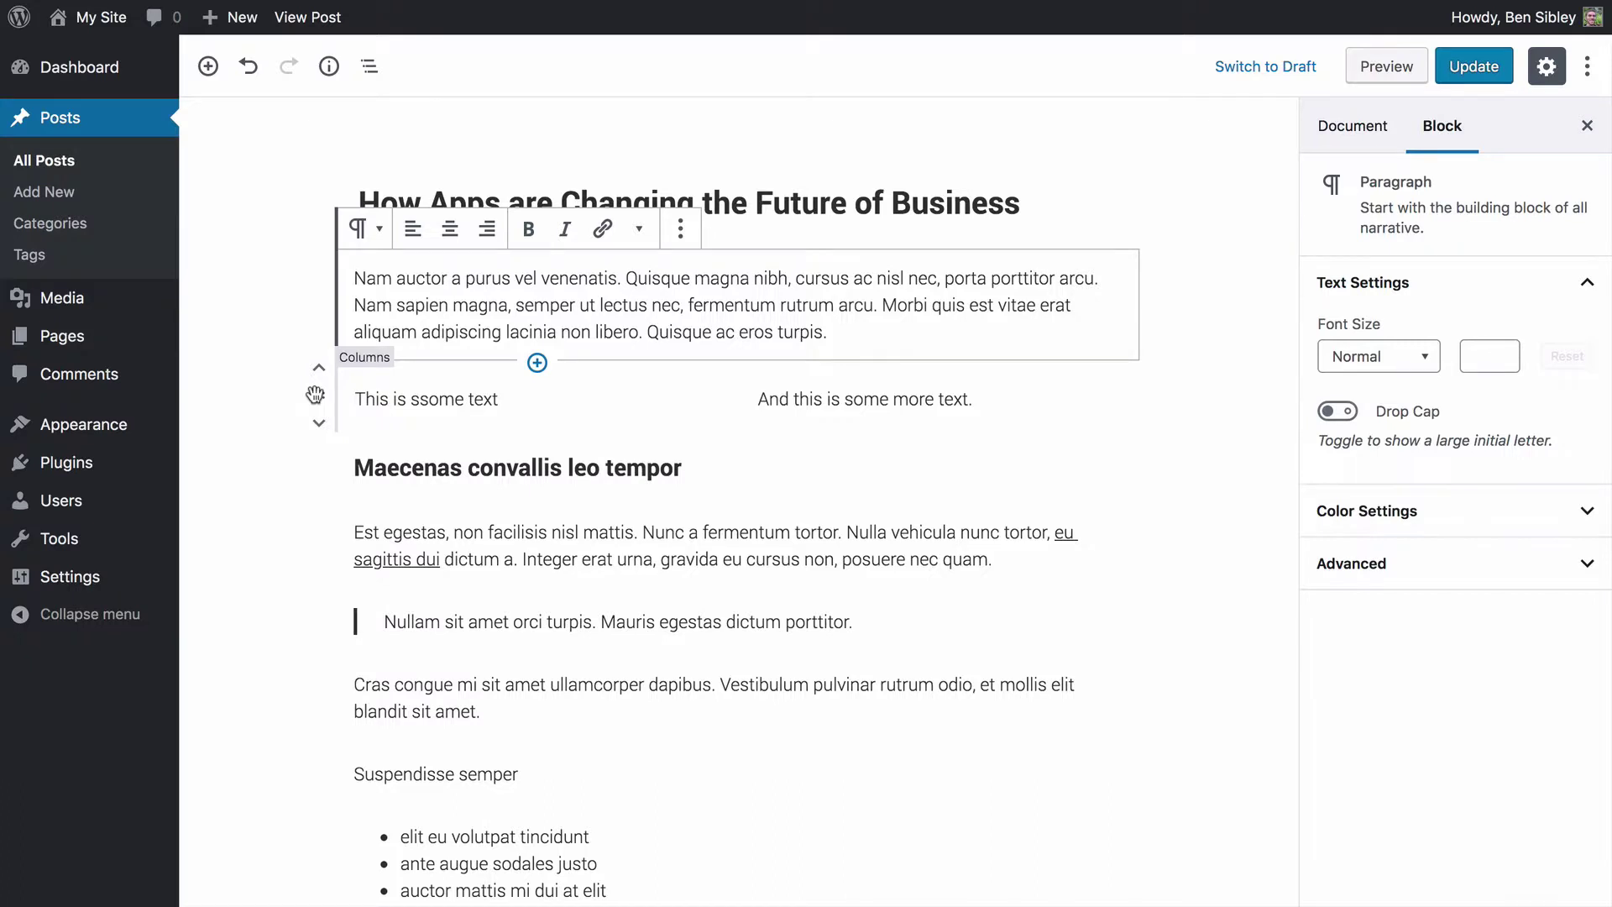
click(315, 395)
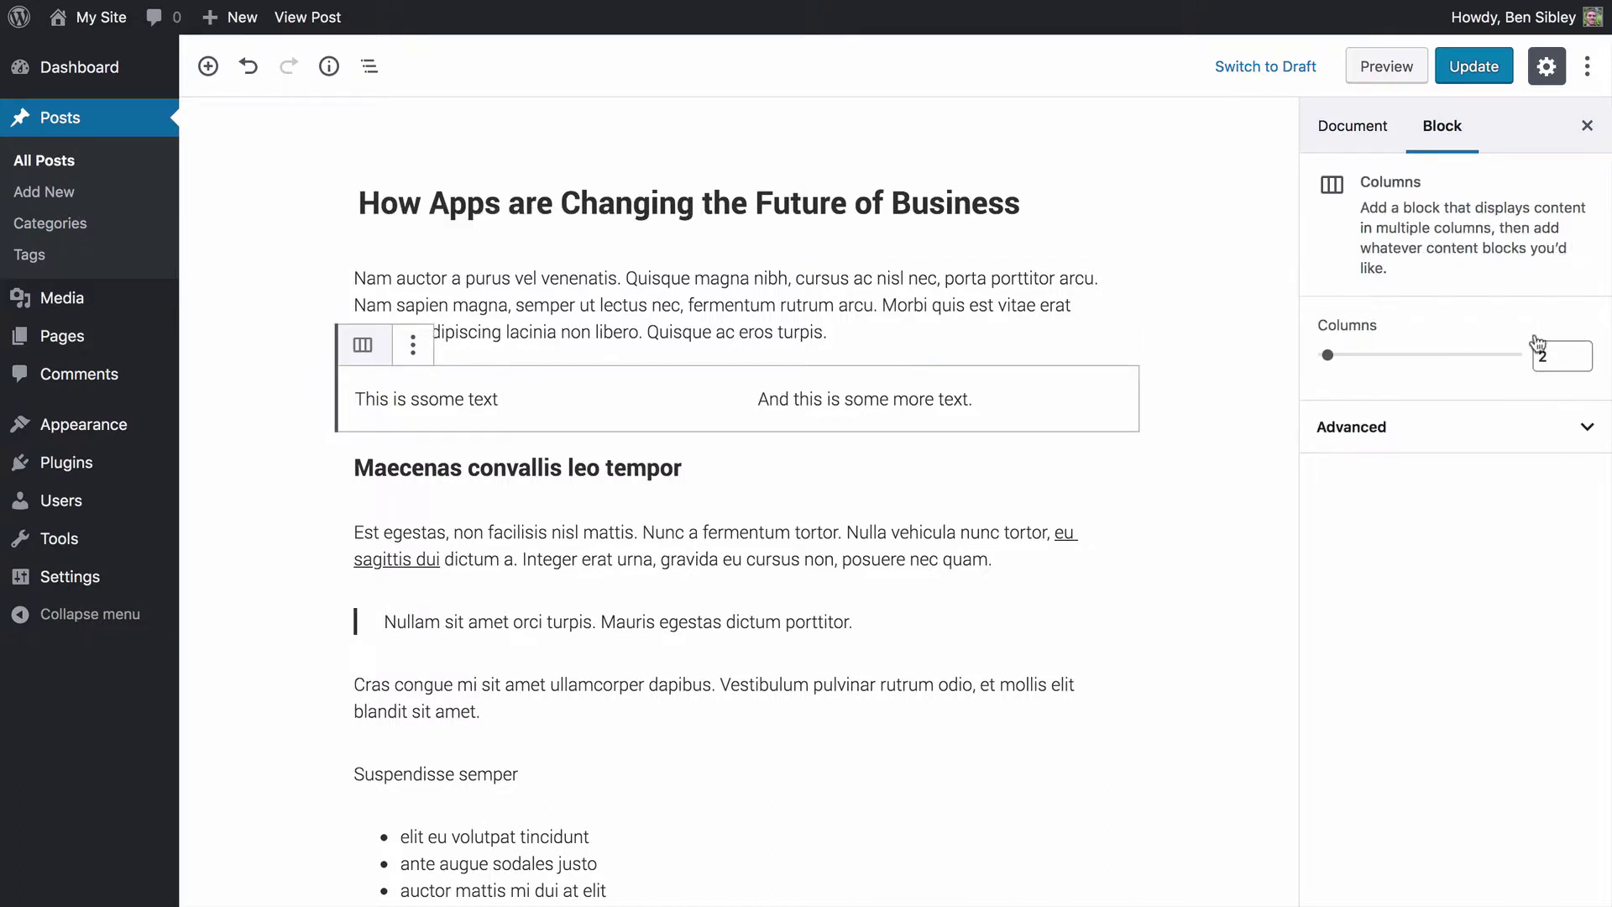
Set the Columns block's column count to 3 in the sidebar.
click(1546, 354)
key(Up)
key(Up)
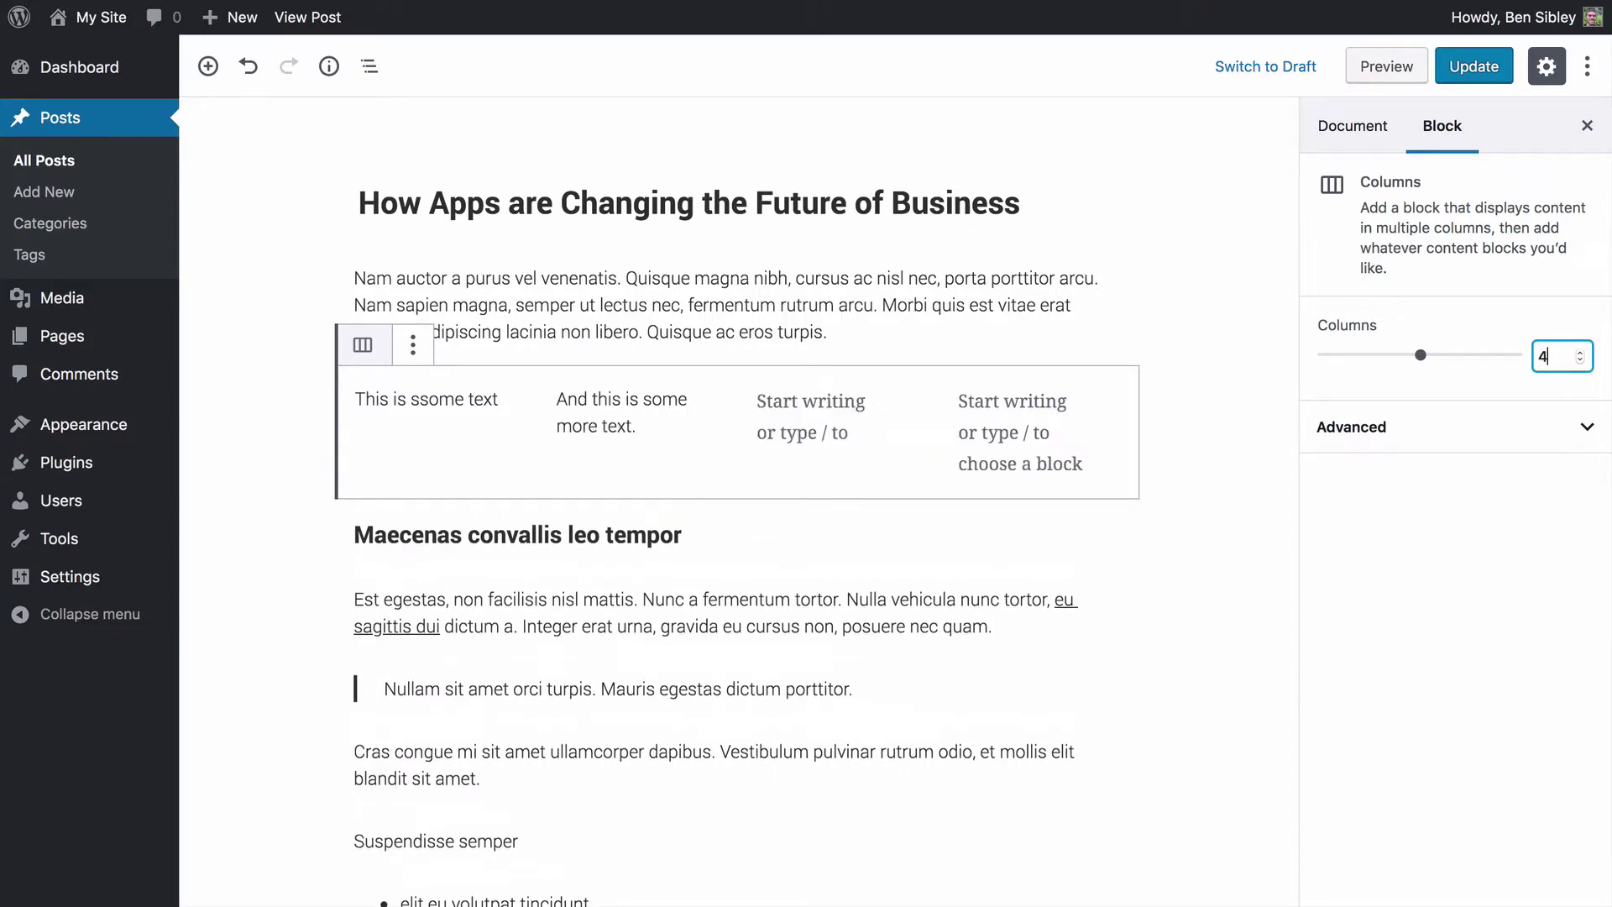
key(Down)
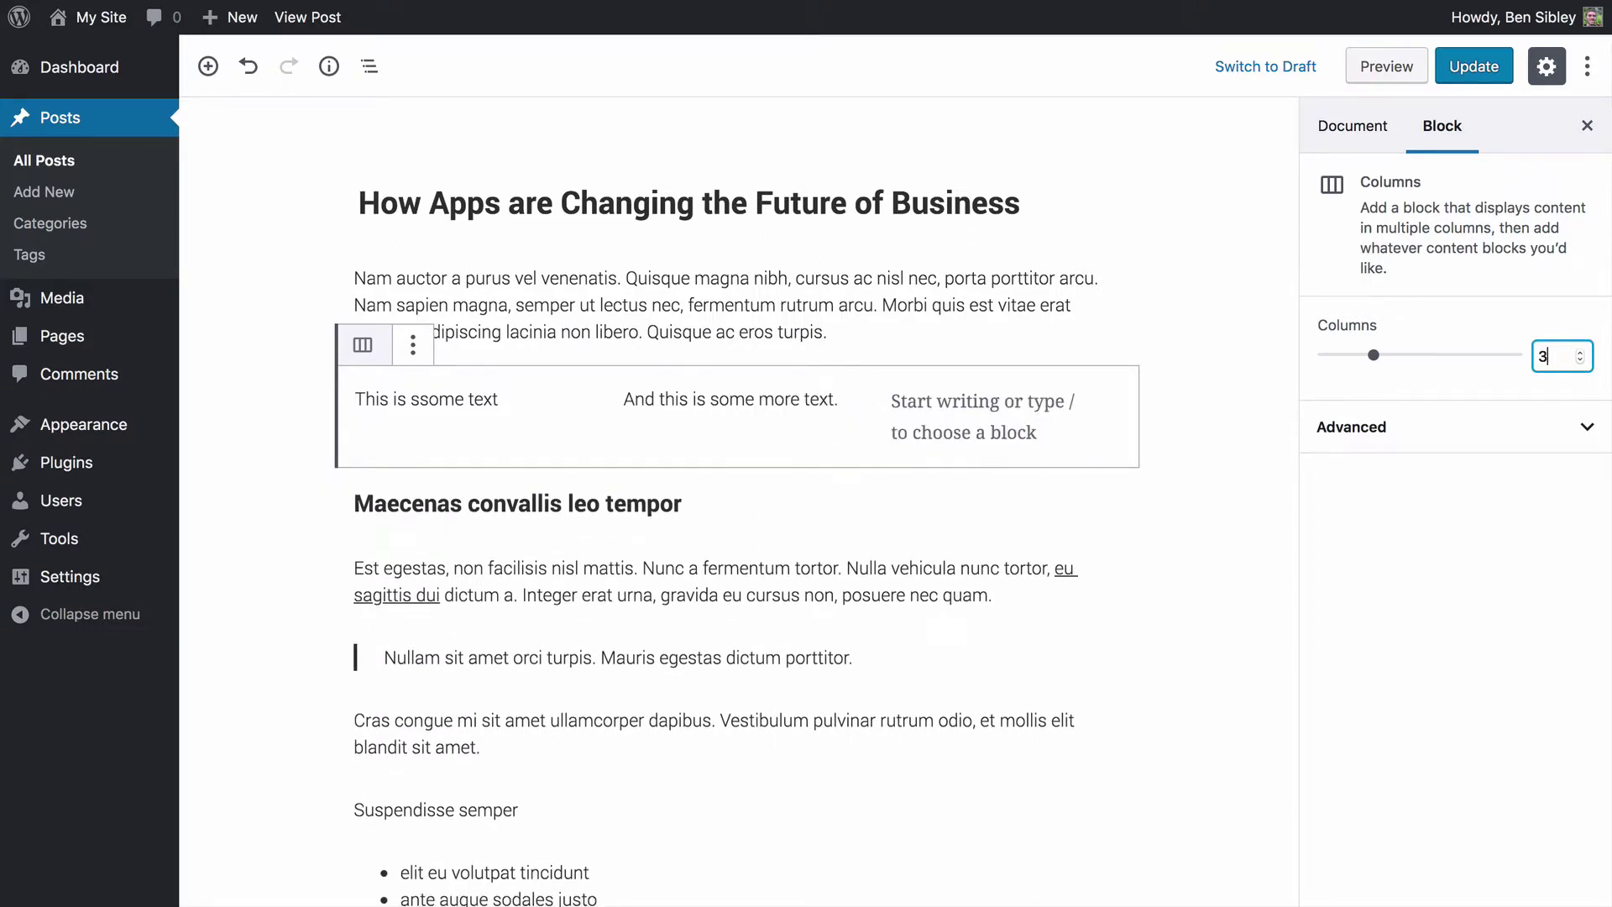
click(1419, 440)
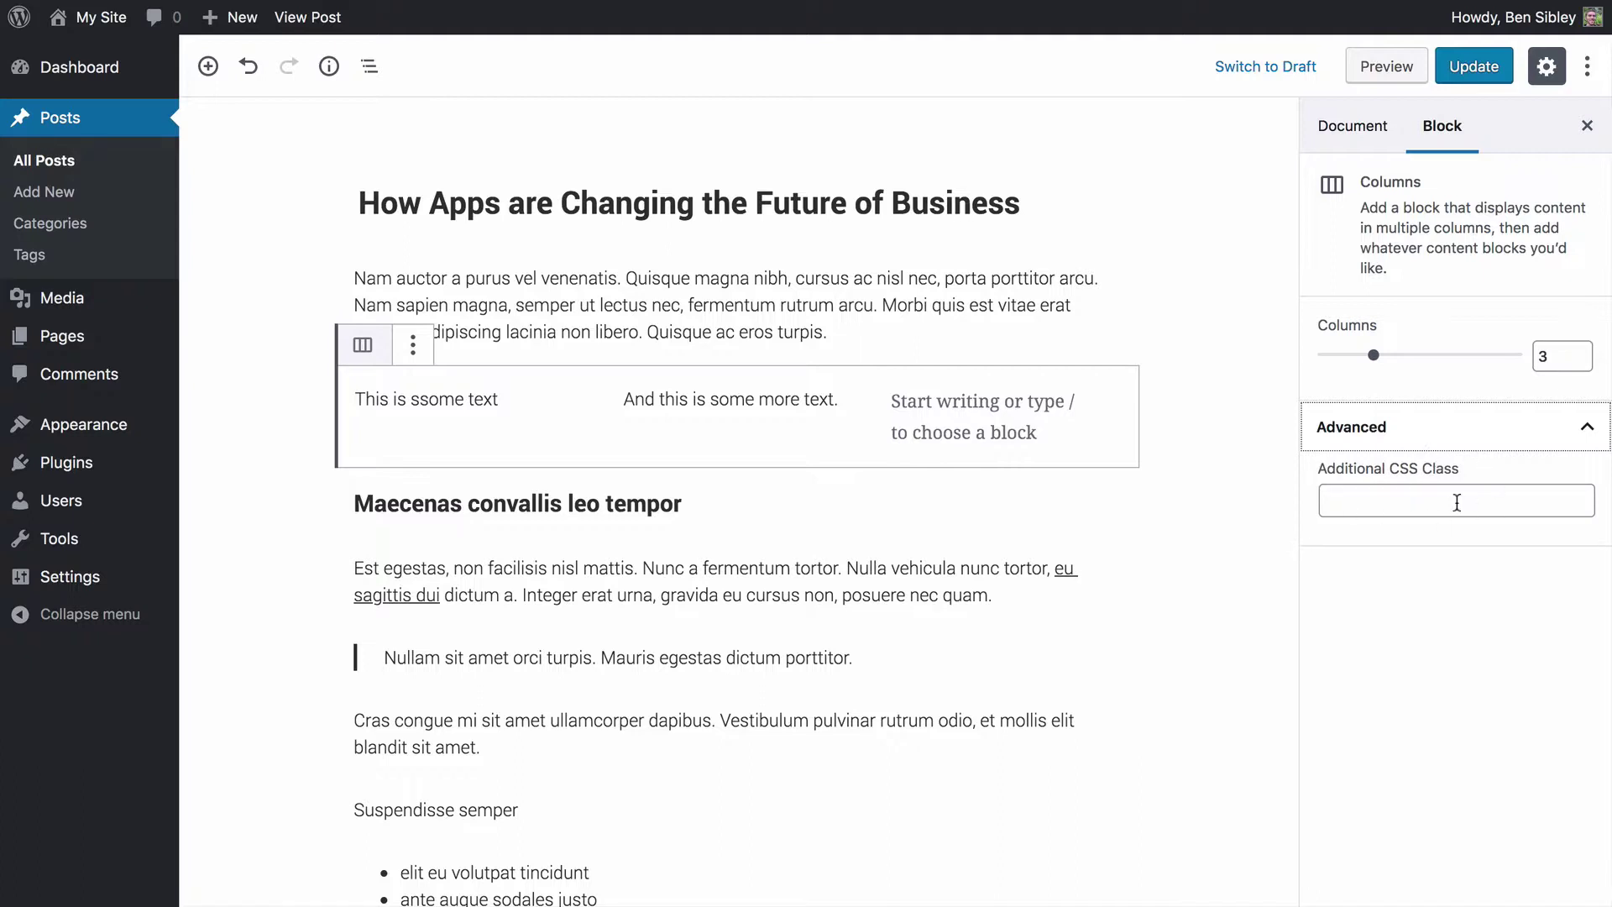
click(1423, 438)
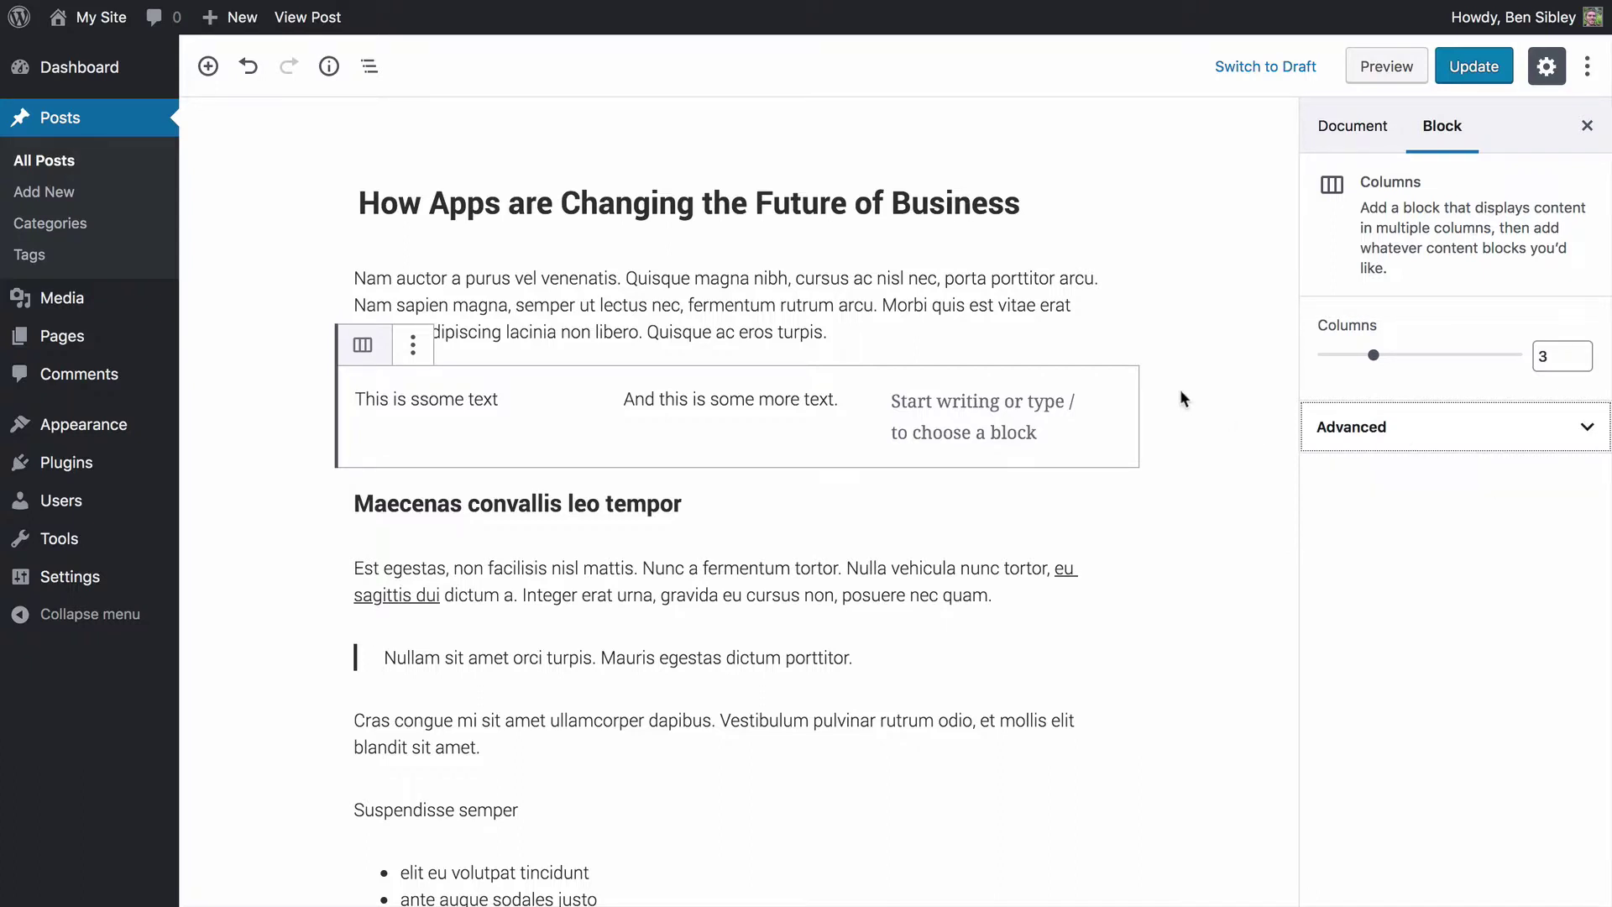
click(971, 417)
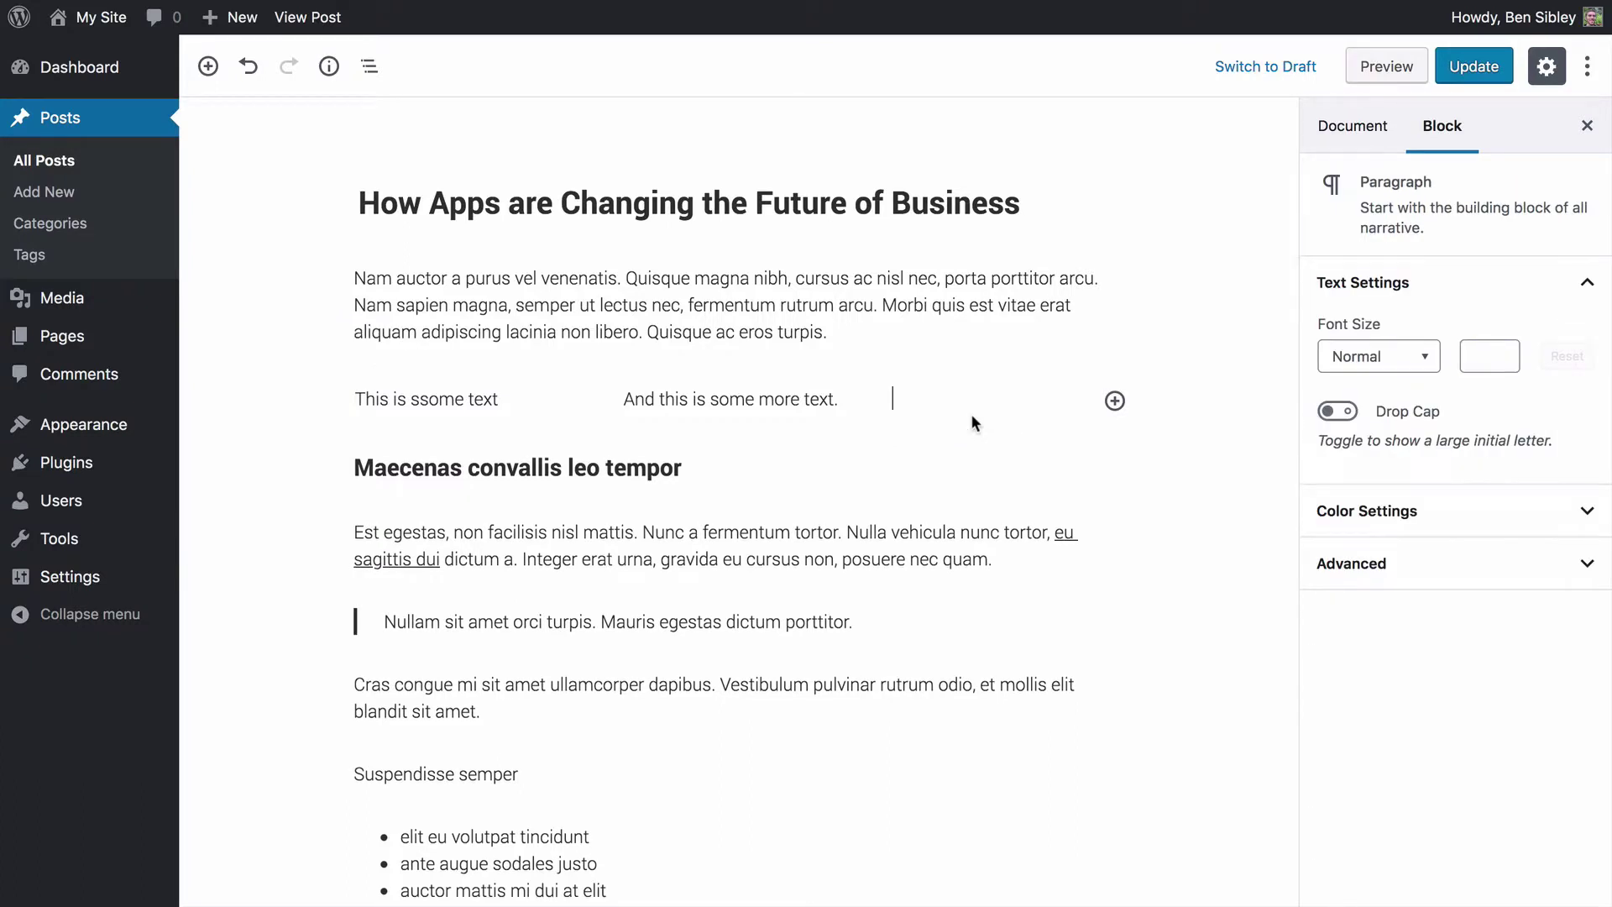
text(oinwefoinfe)
text(few)
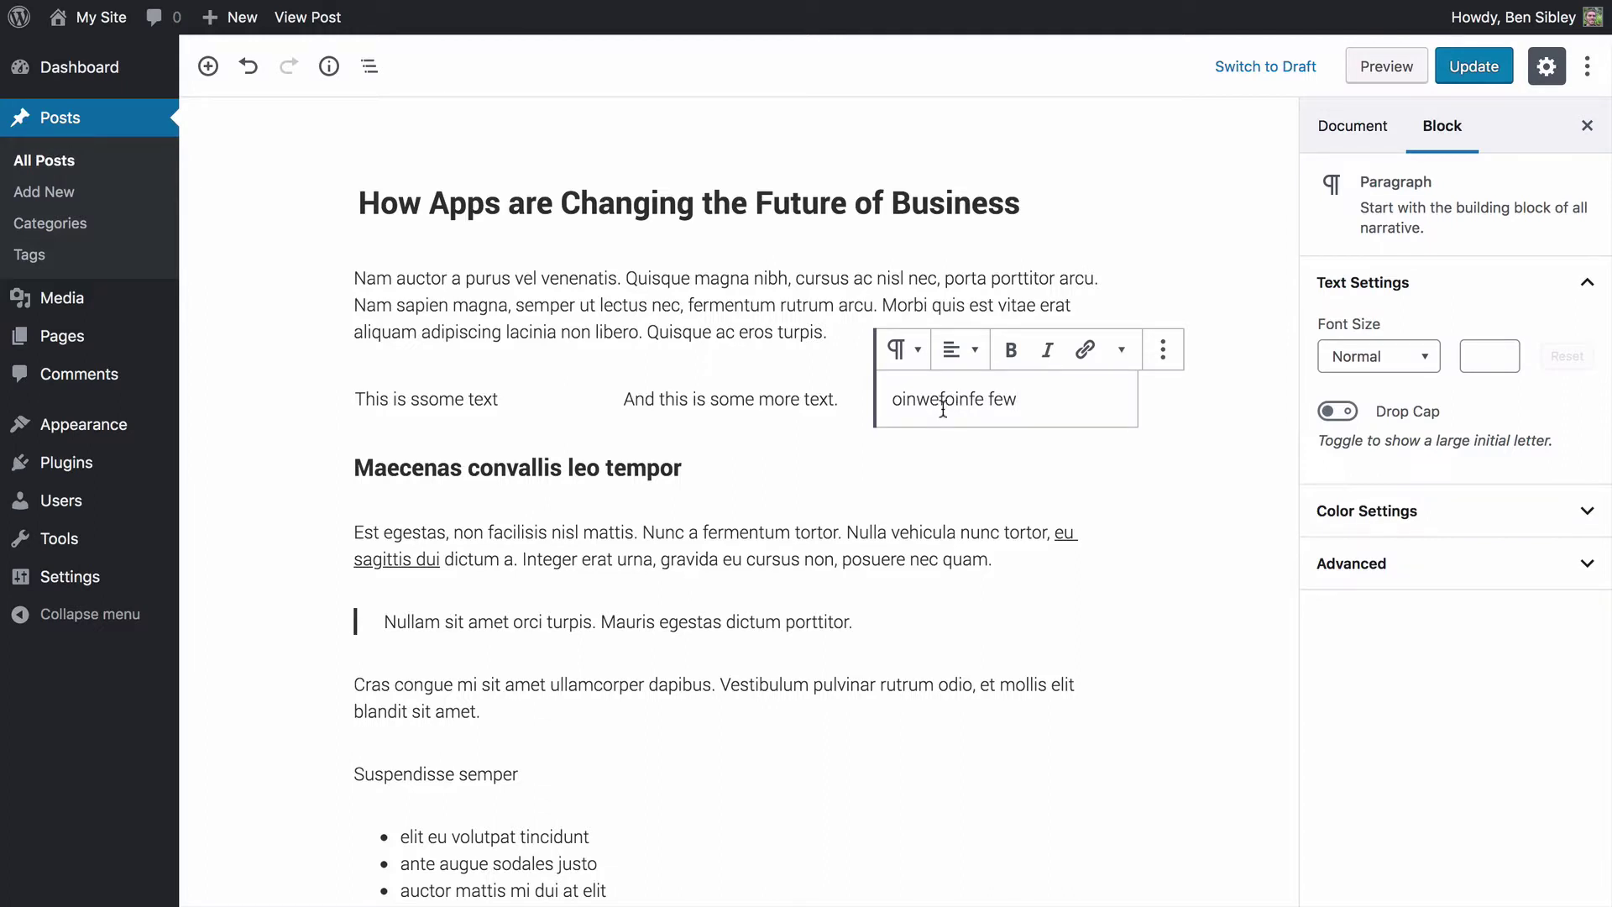
click(925, 354)
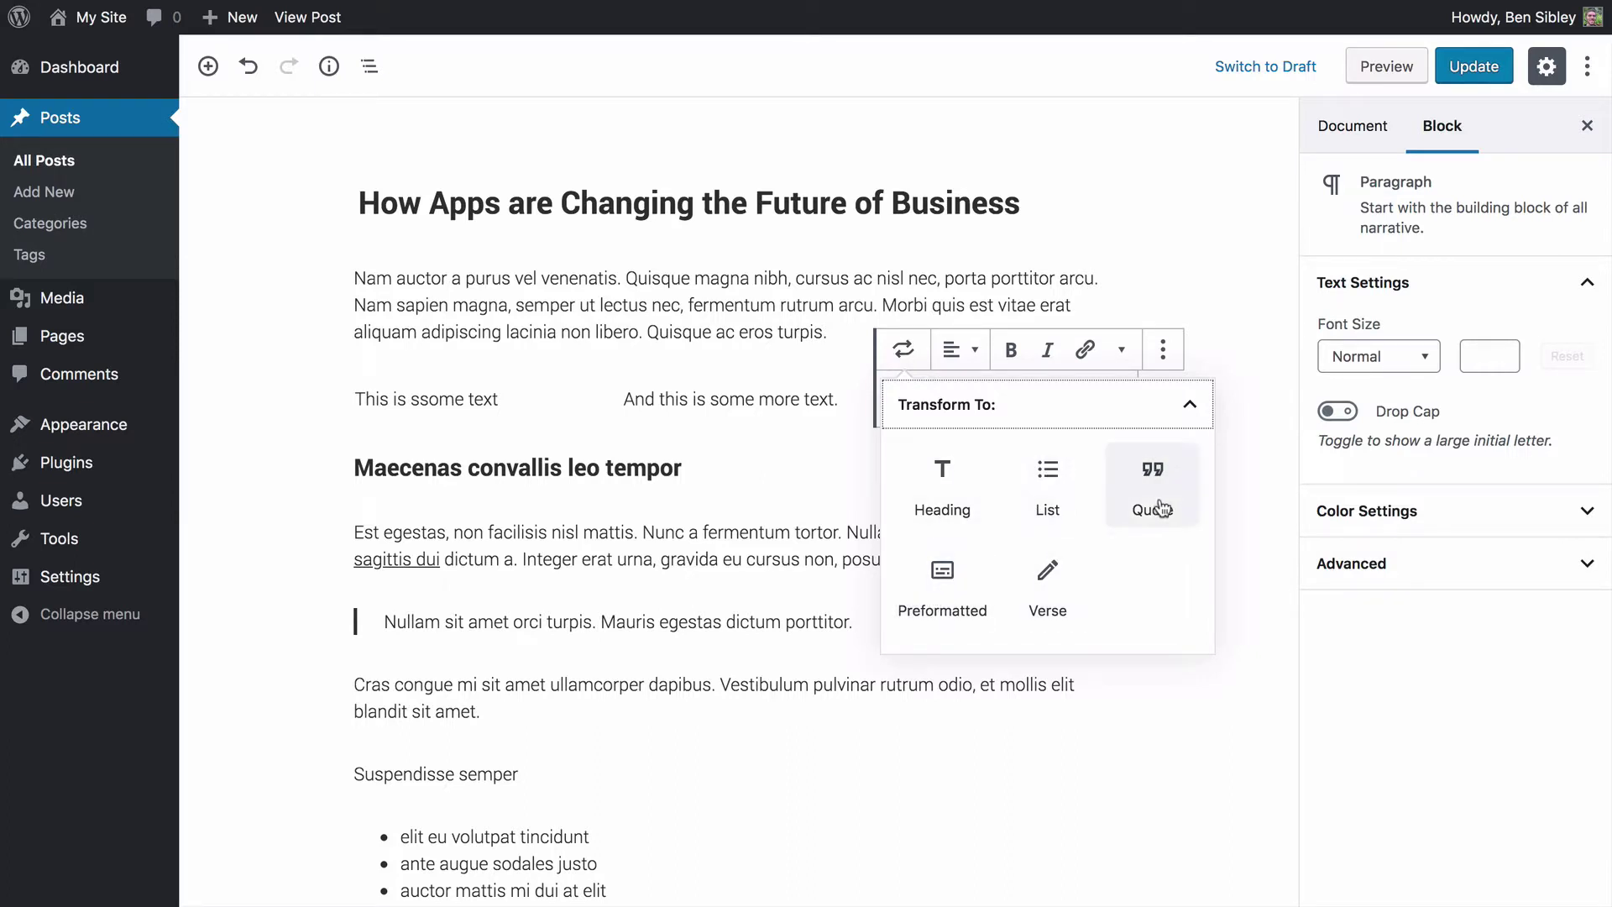
click(1244, 456)
click(993, 402)
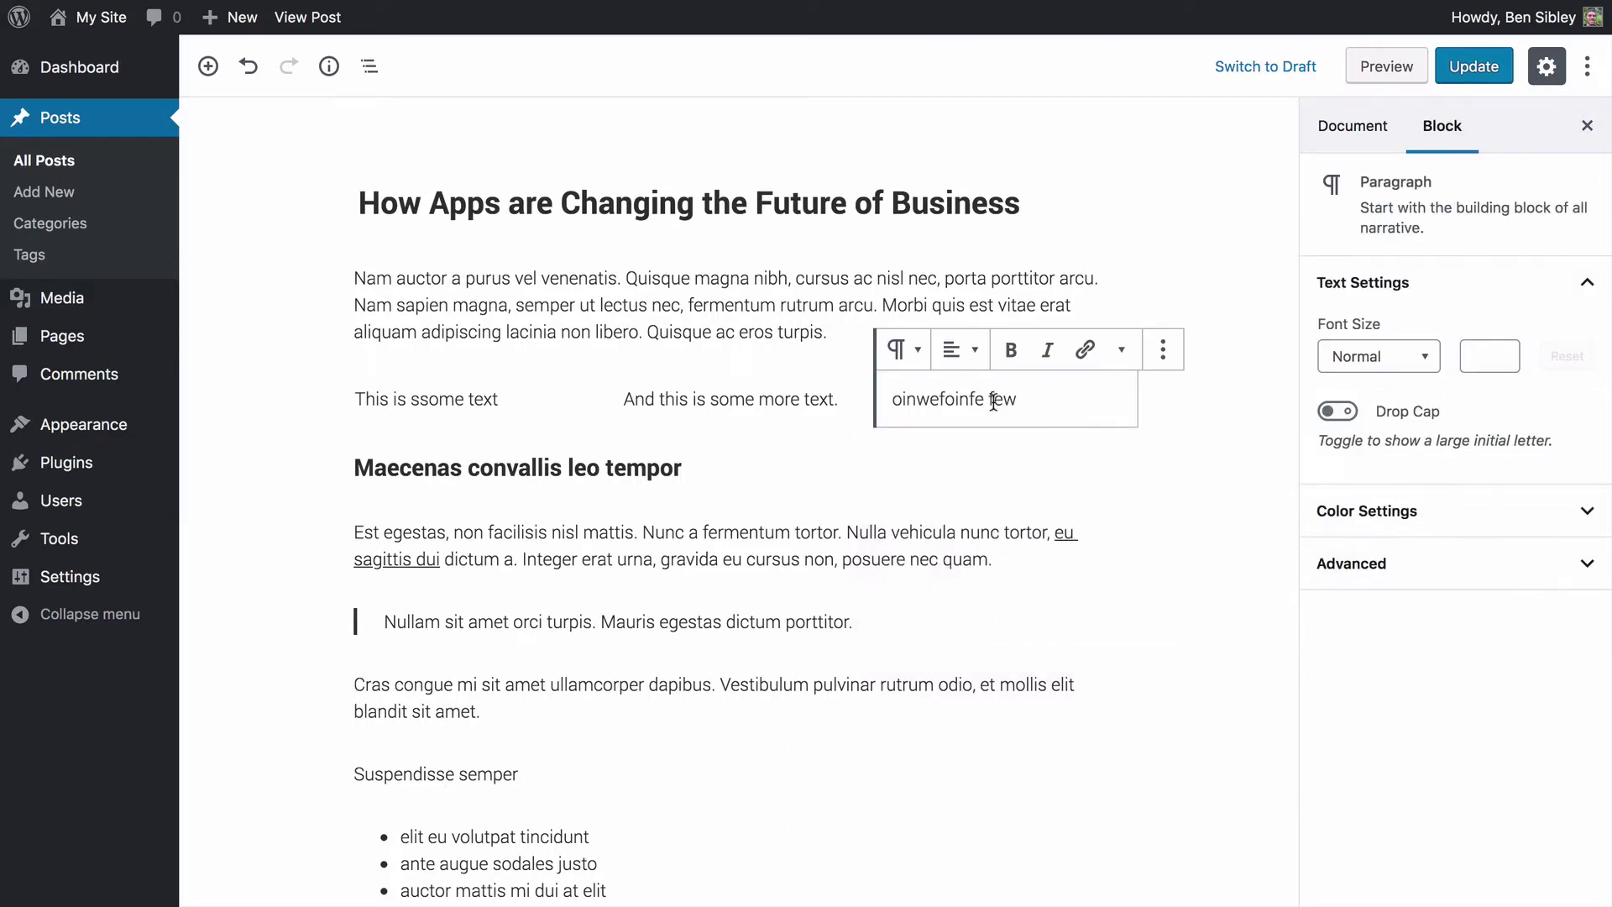
triple_click(994, 402)
key(BackSpace)
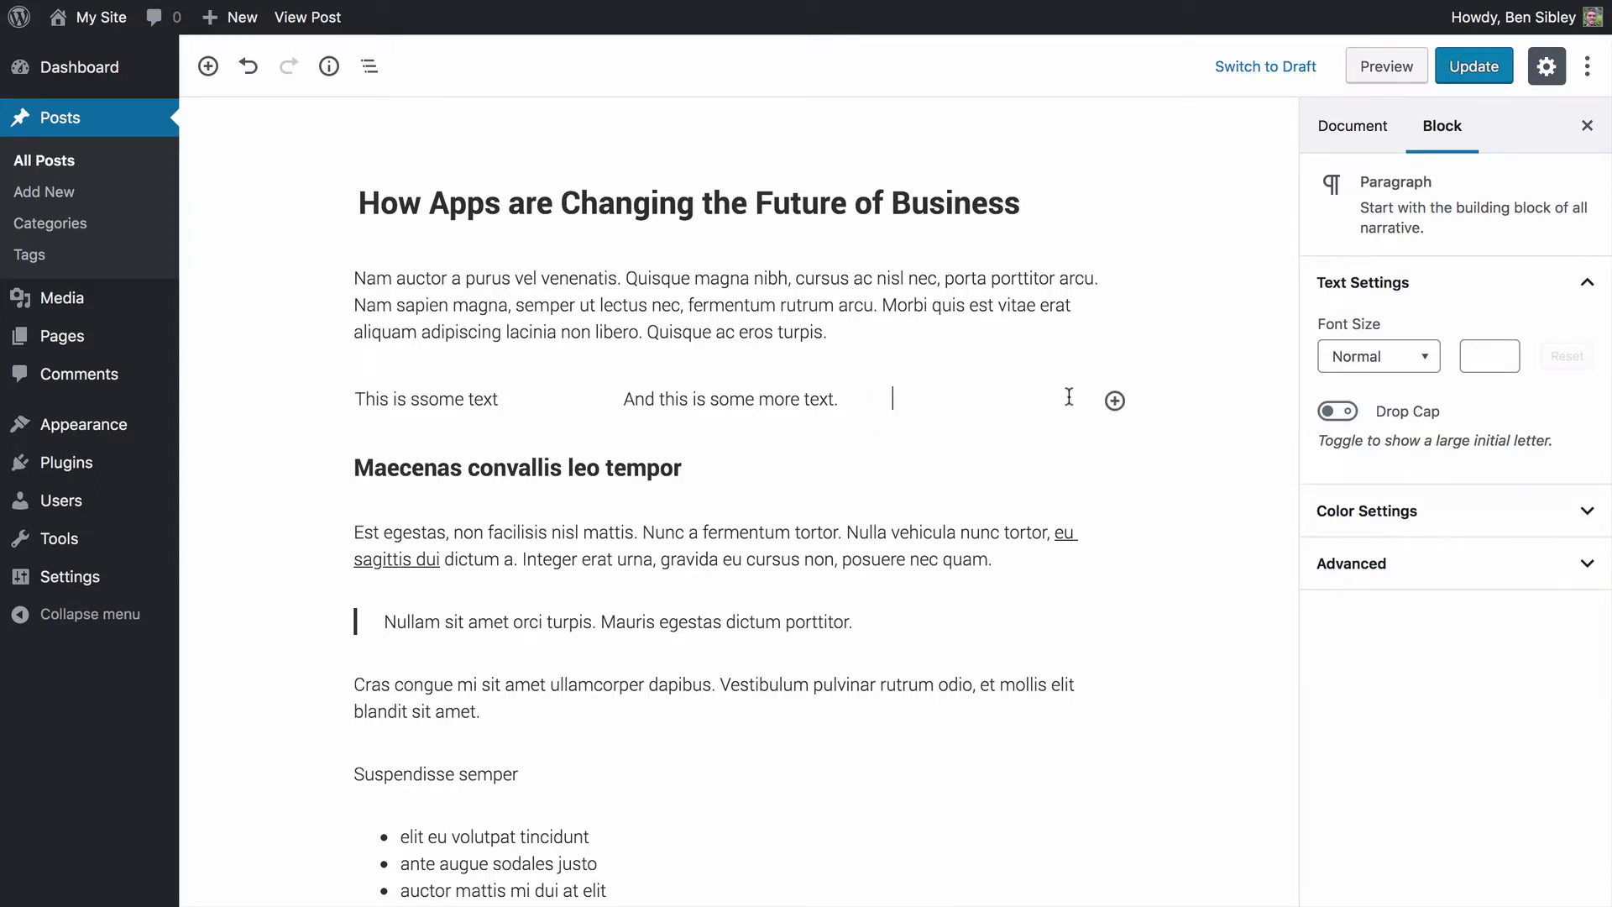
Add an Image block with new-services.jpg to the third column, then update and view the post.
click(1115, 402)
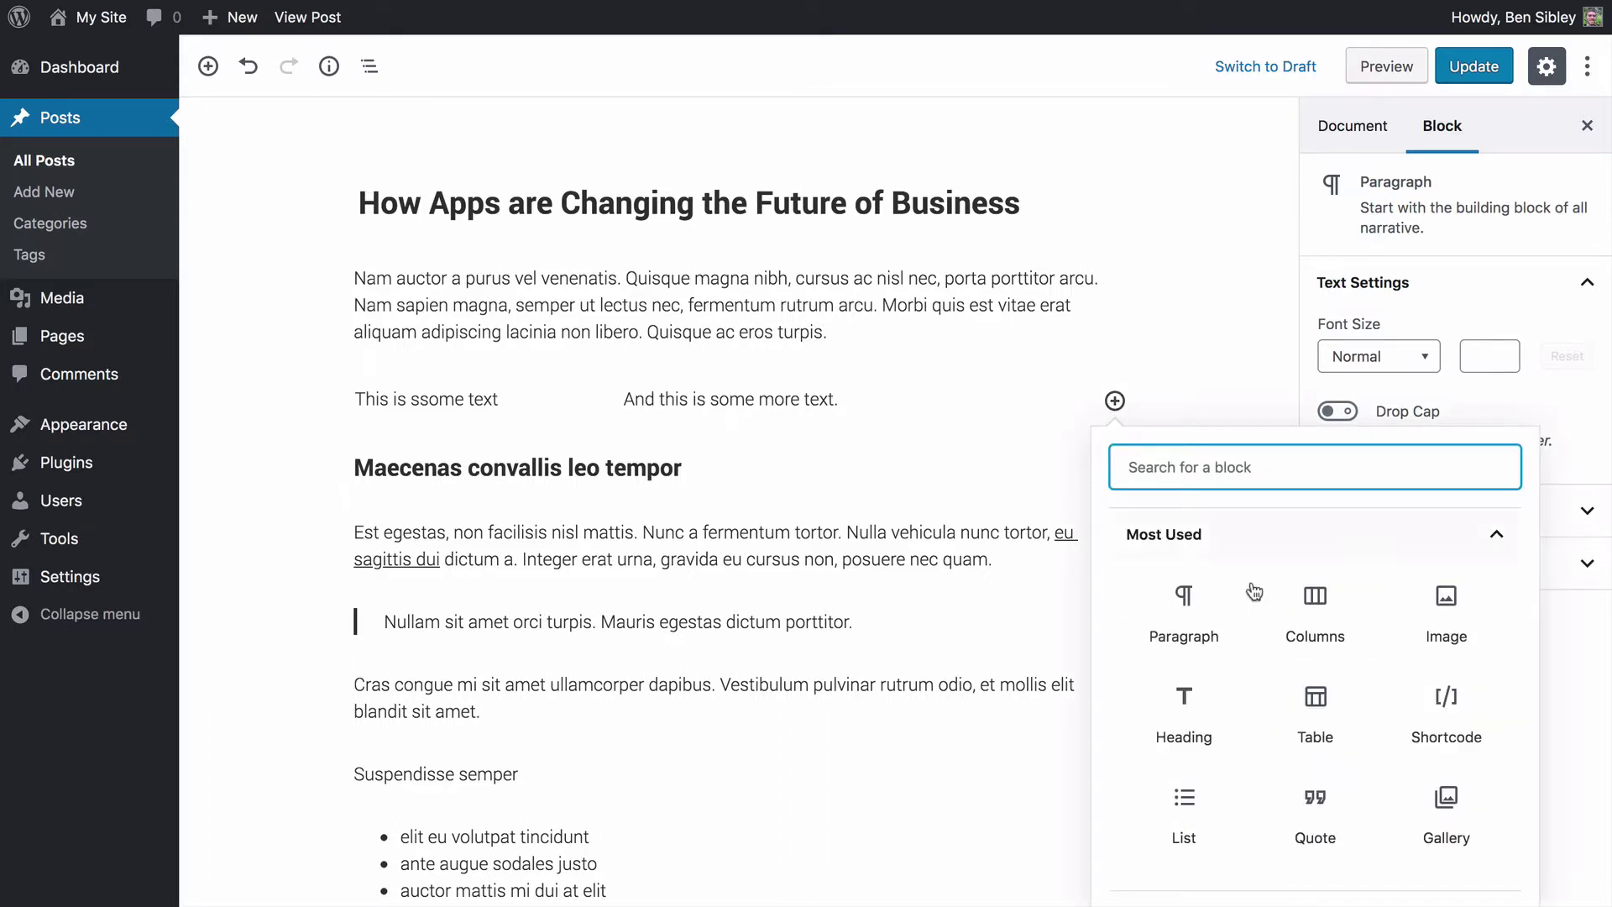
click(1446, 609)
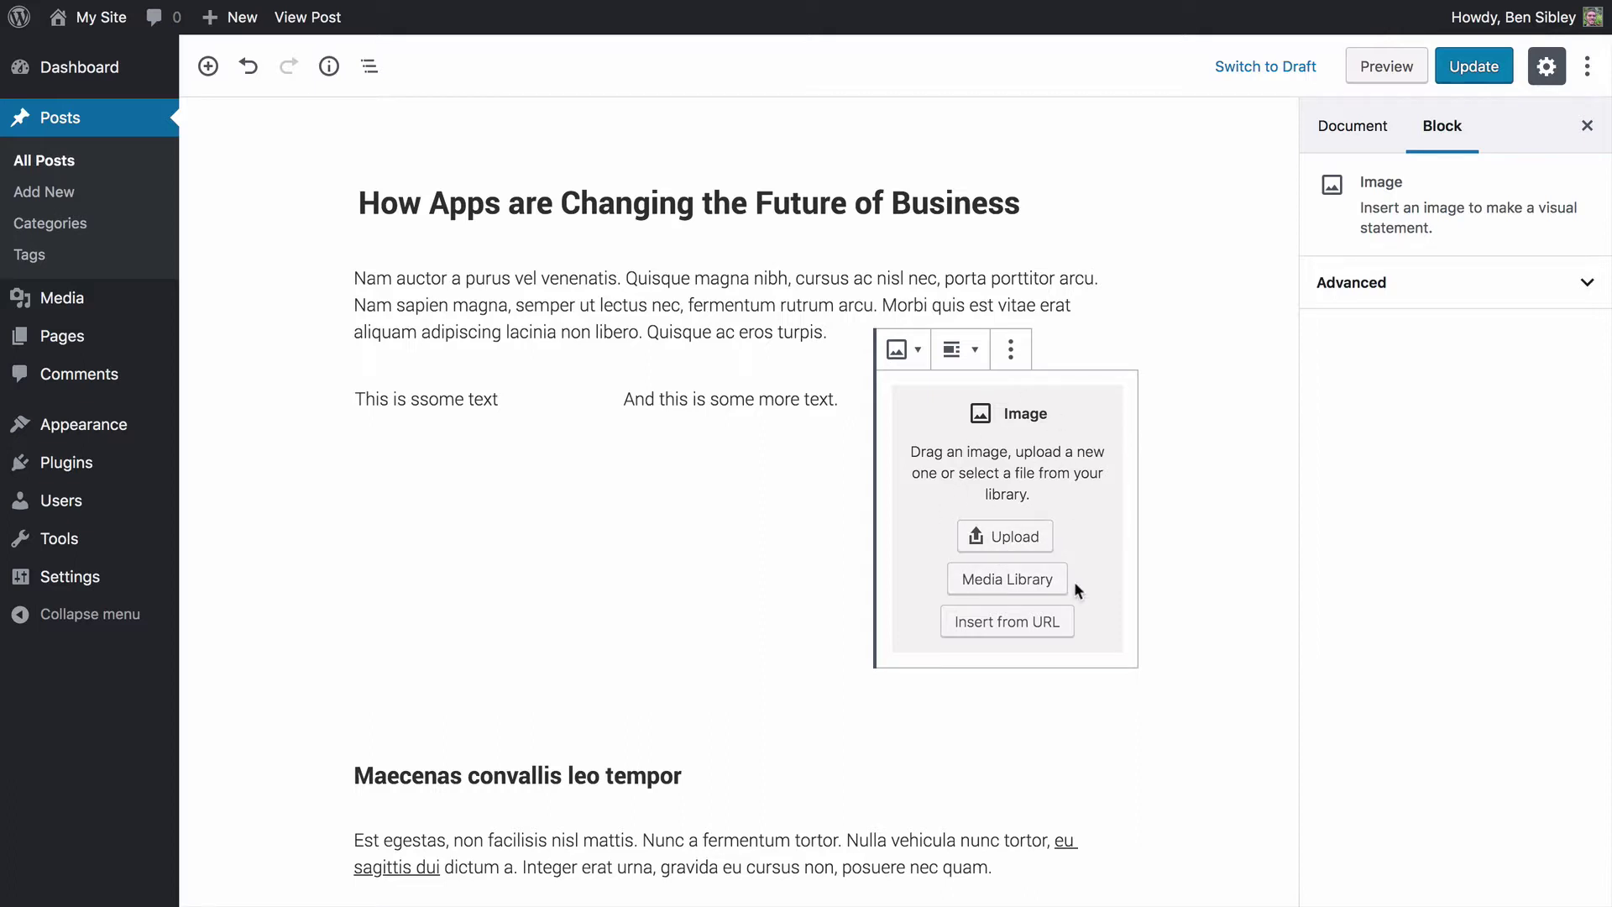
click(1008, 585)
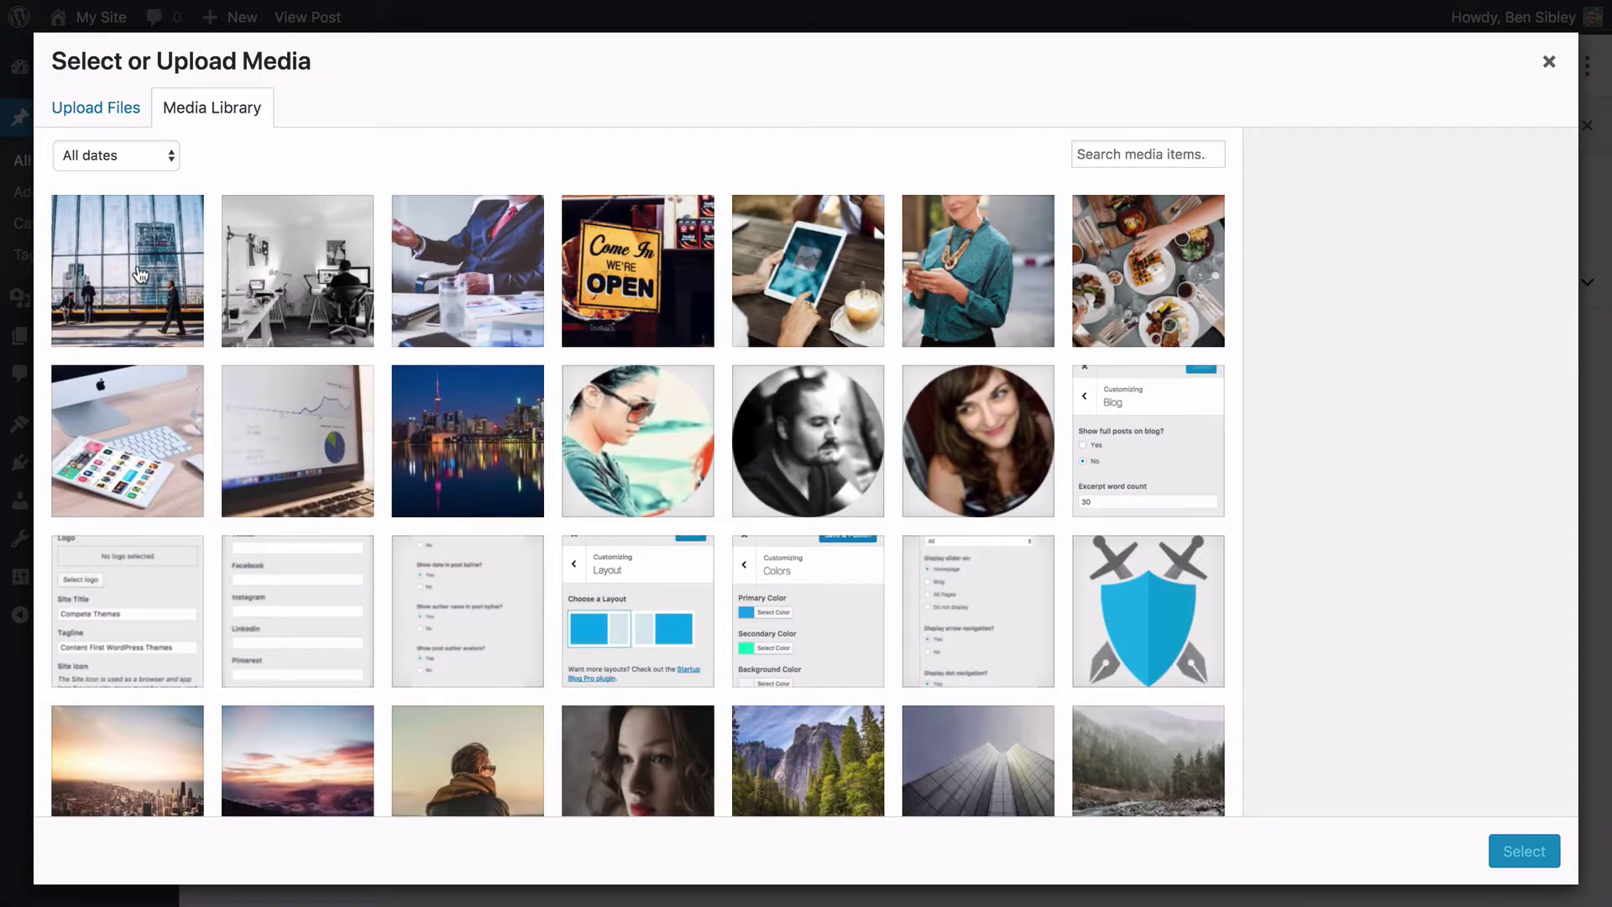
click(139, 275)
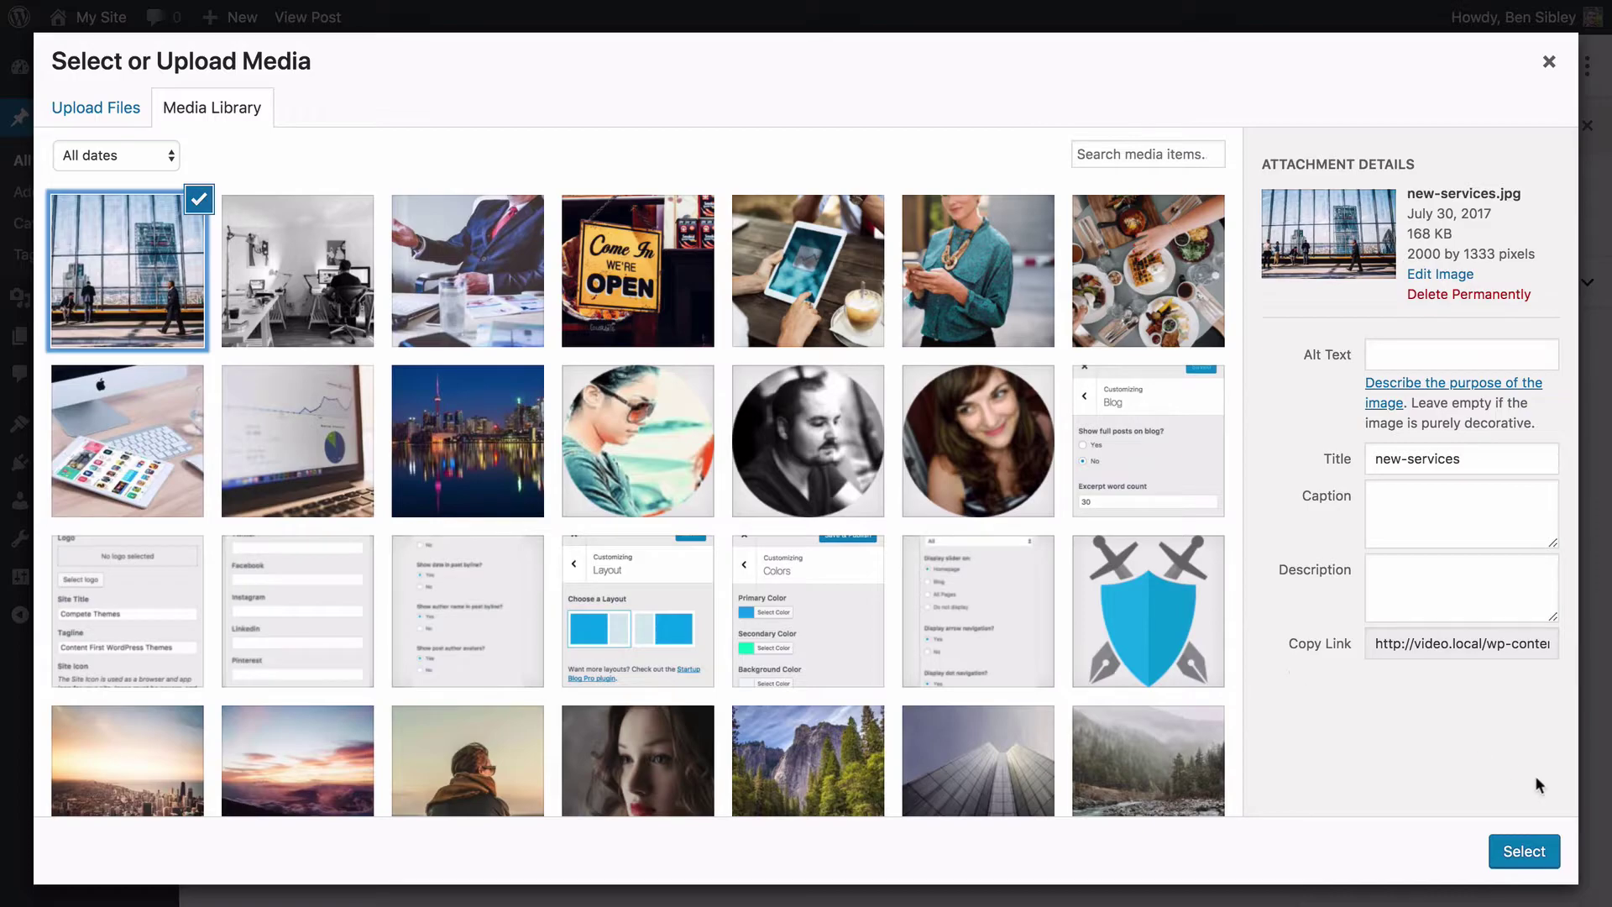
click(1530, 853)
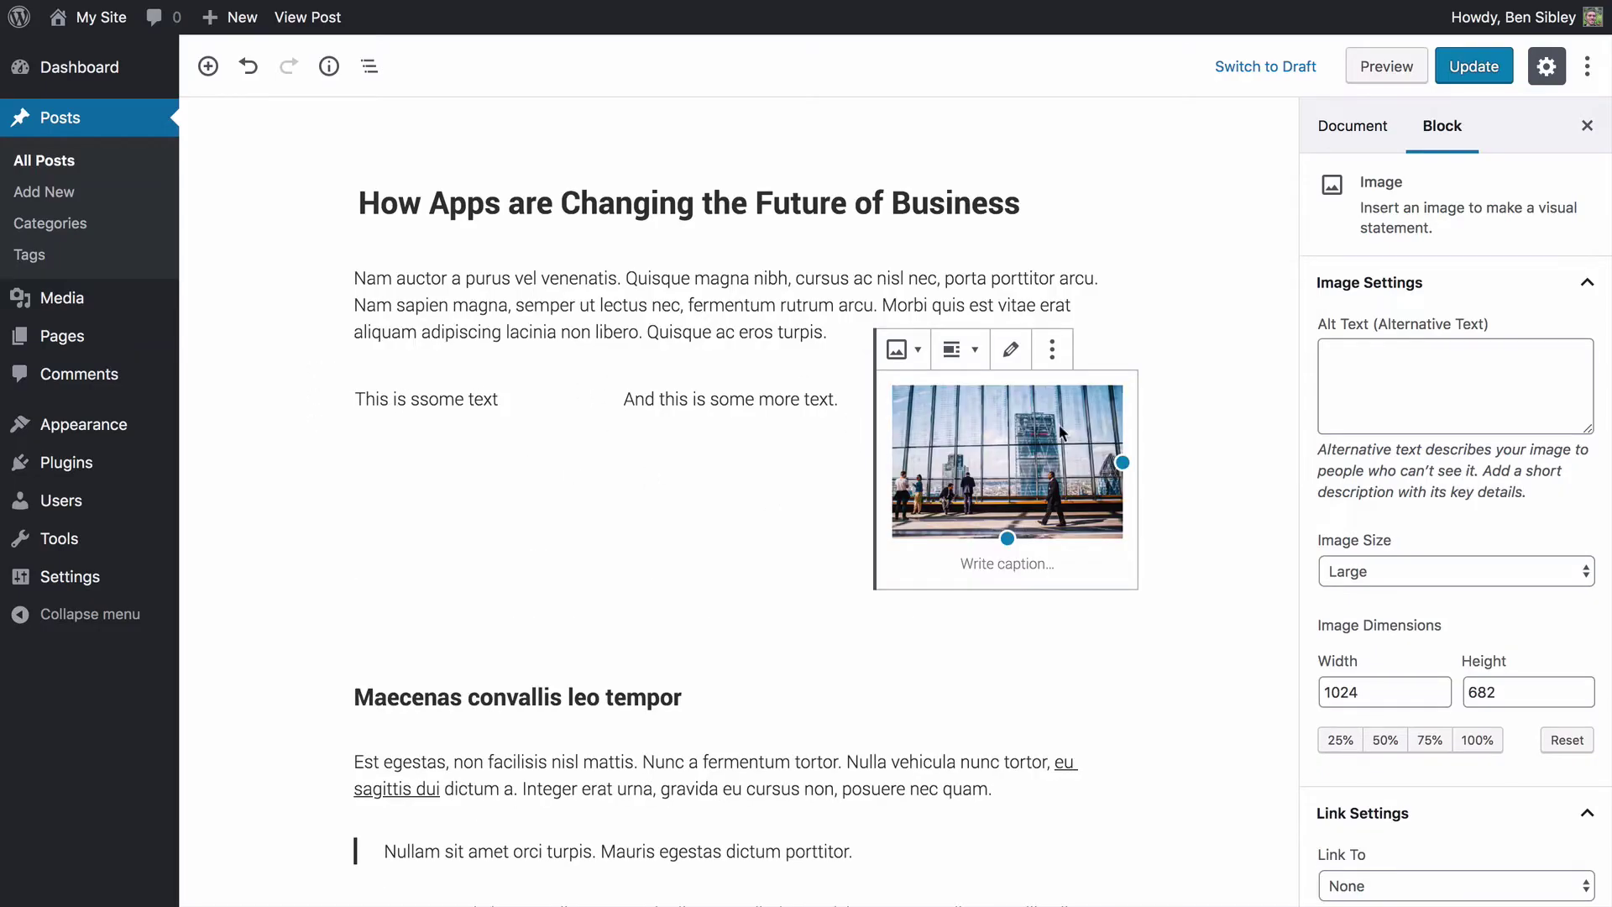
click(1479, 75)
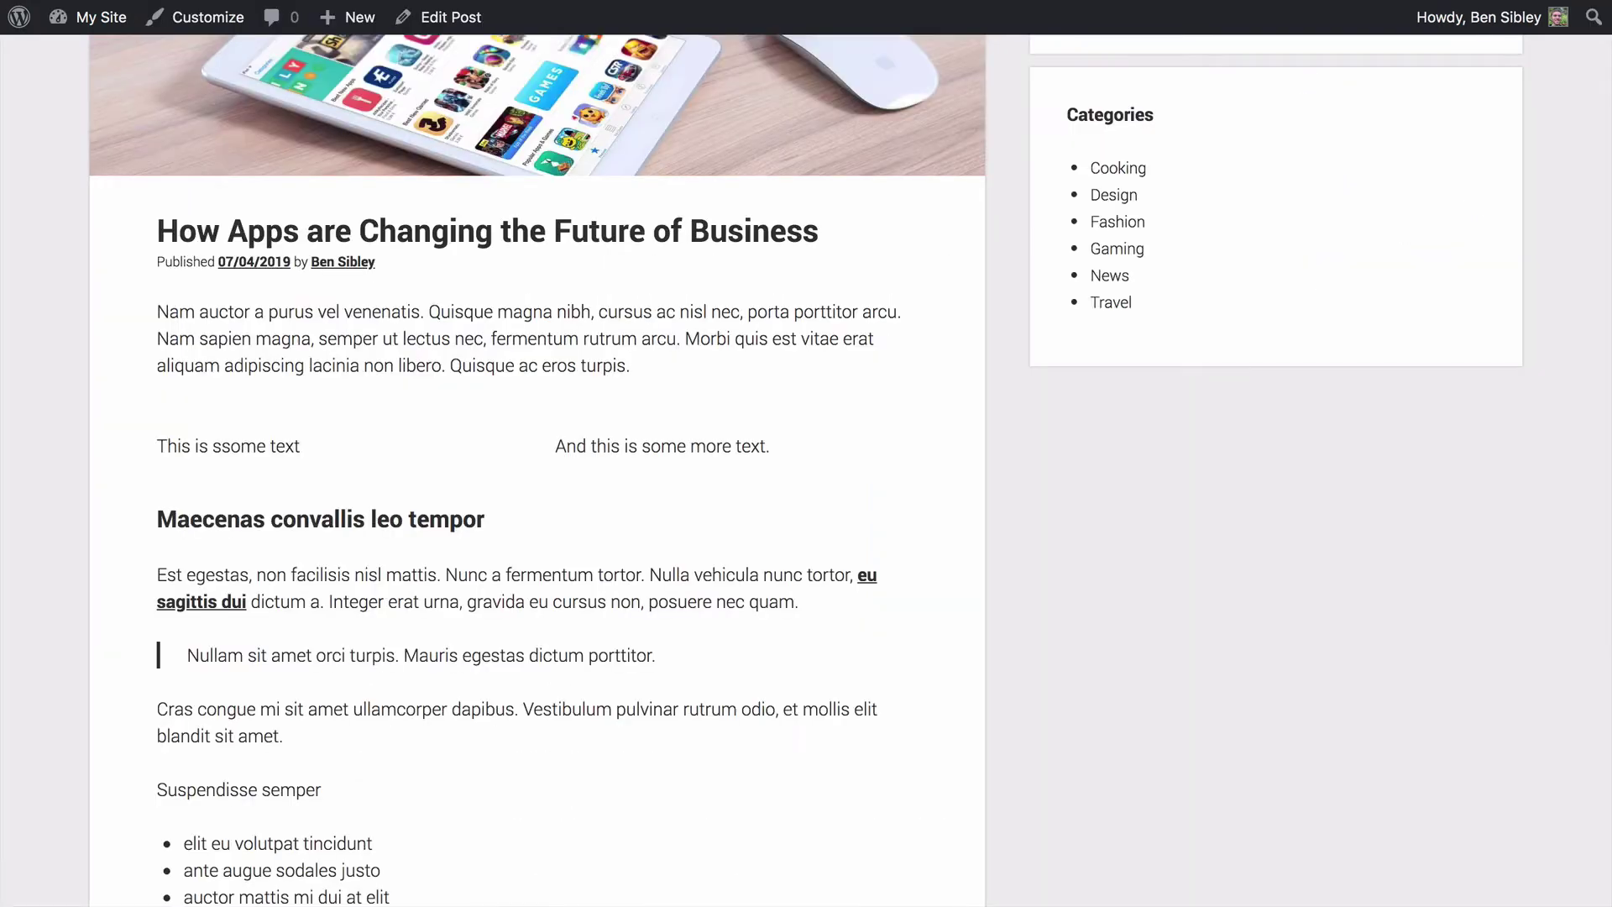
key(super+r)
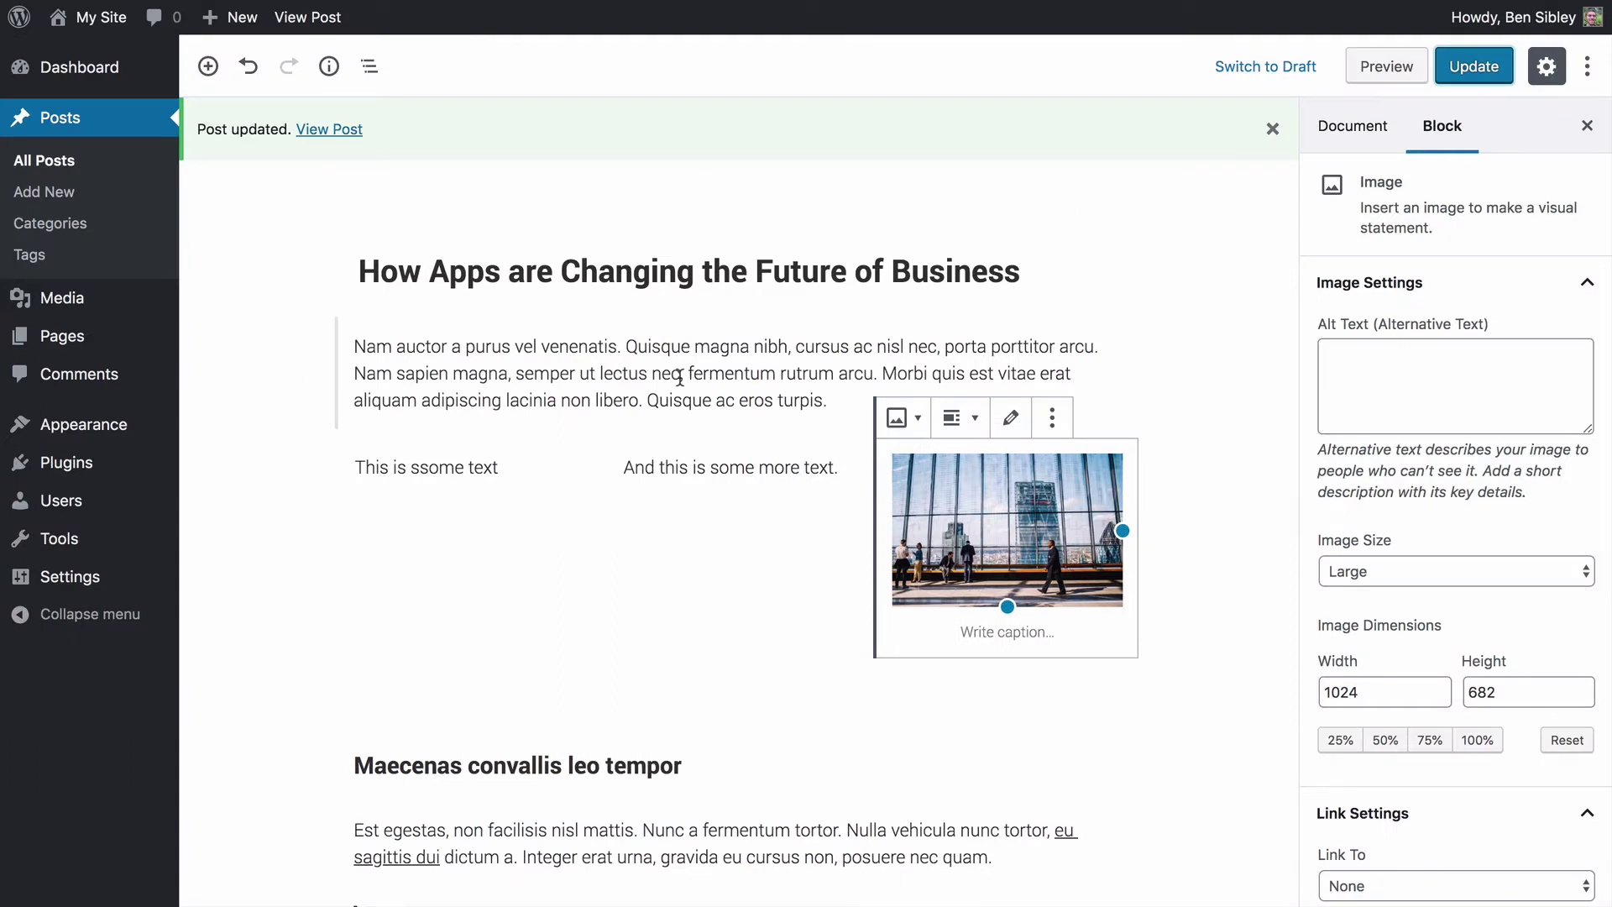
Delete the 'This is ssome text' paragraph from the first column.
click(436, 467)
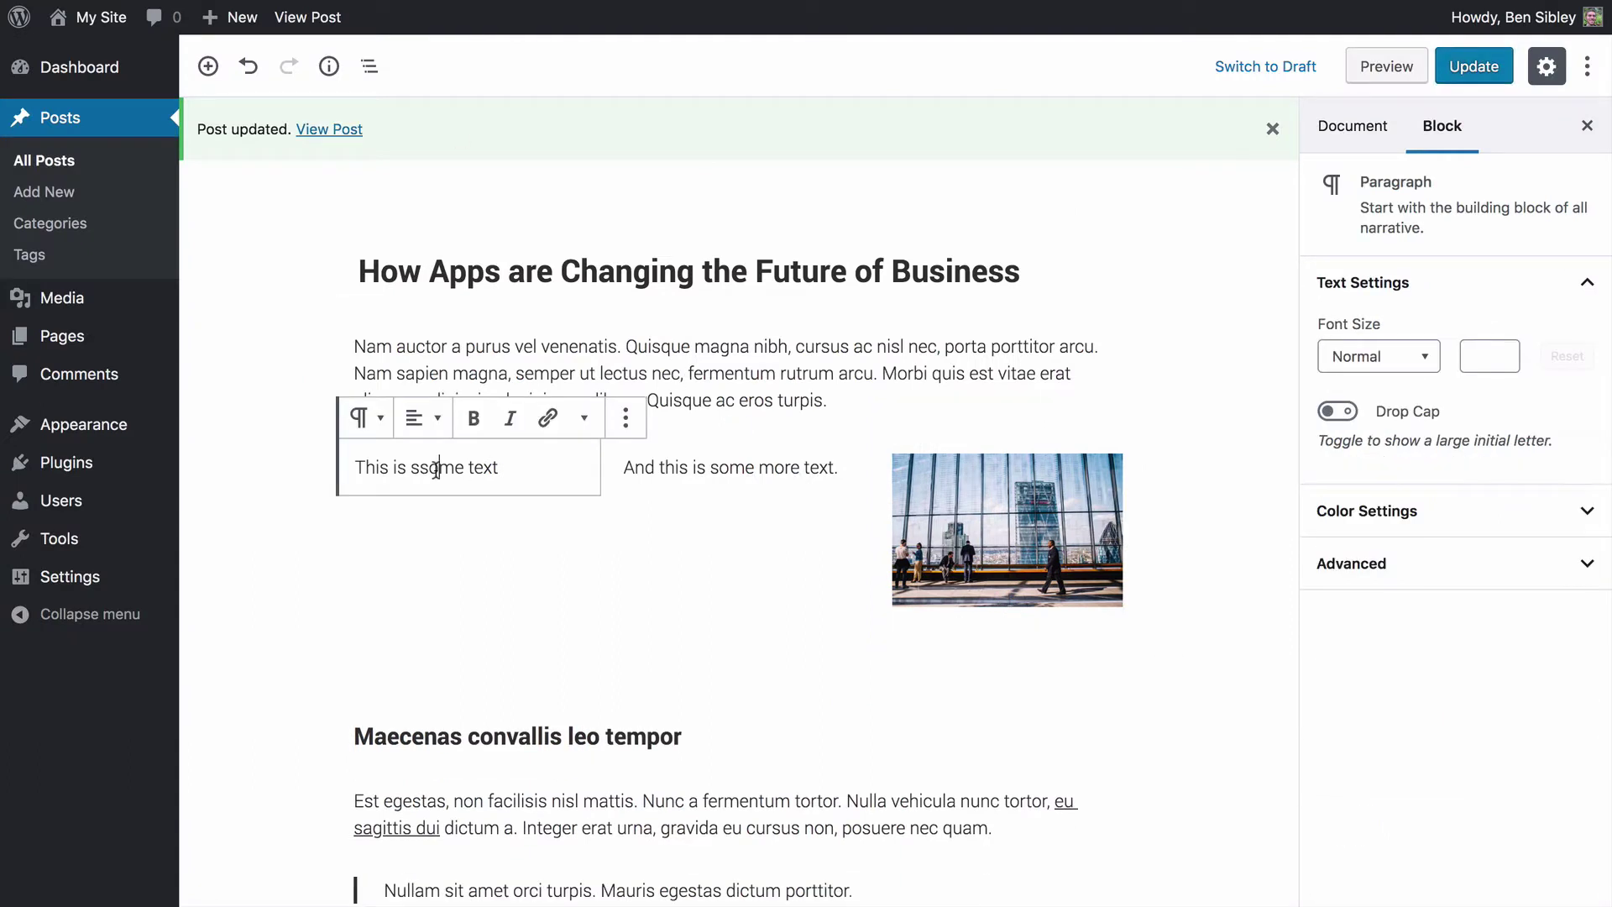
triple_click(435, 468)
key(BackSpace)
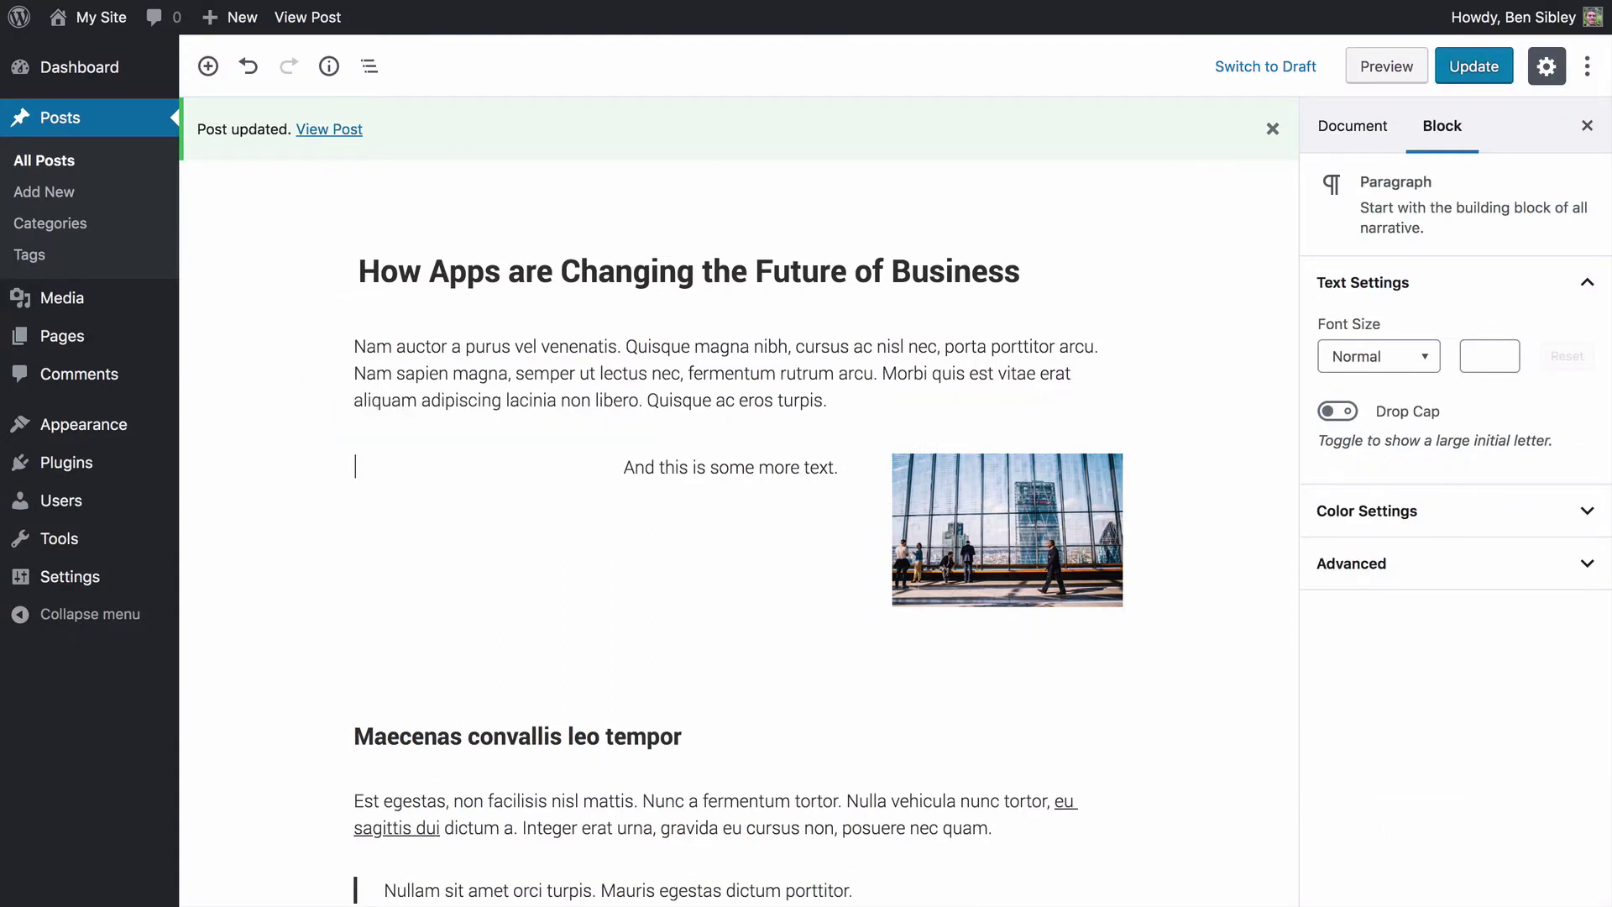
click(577, 468)
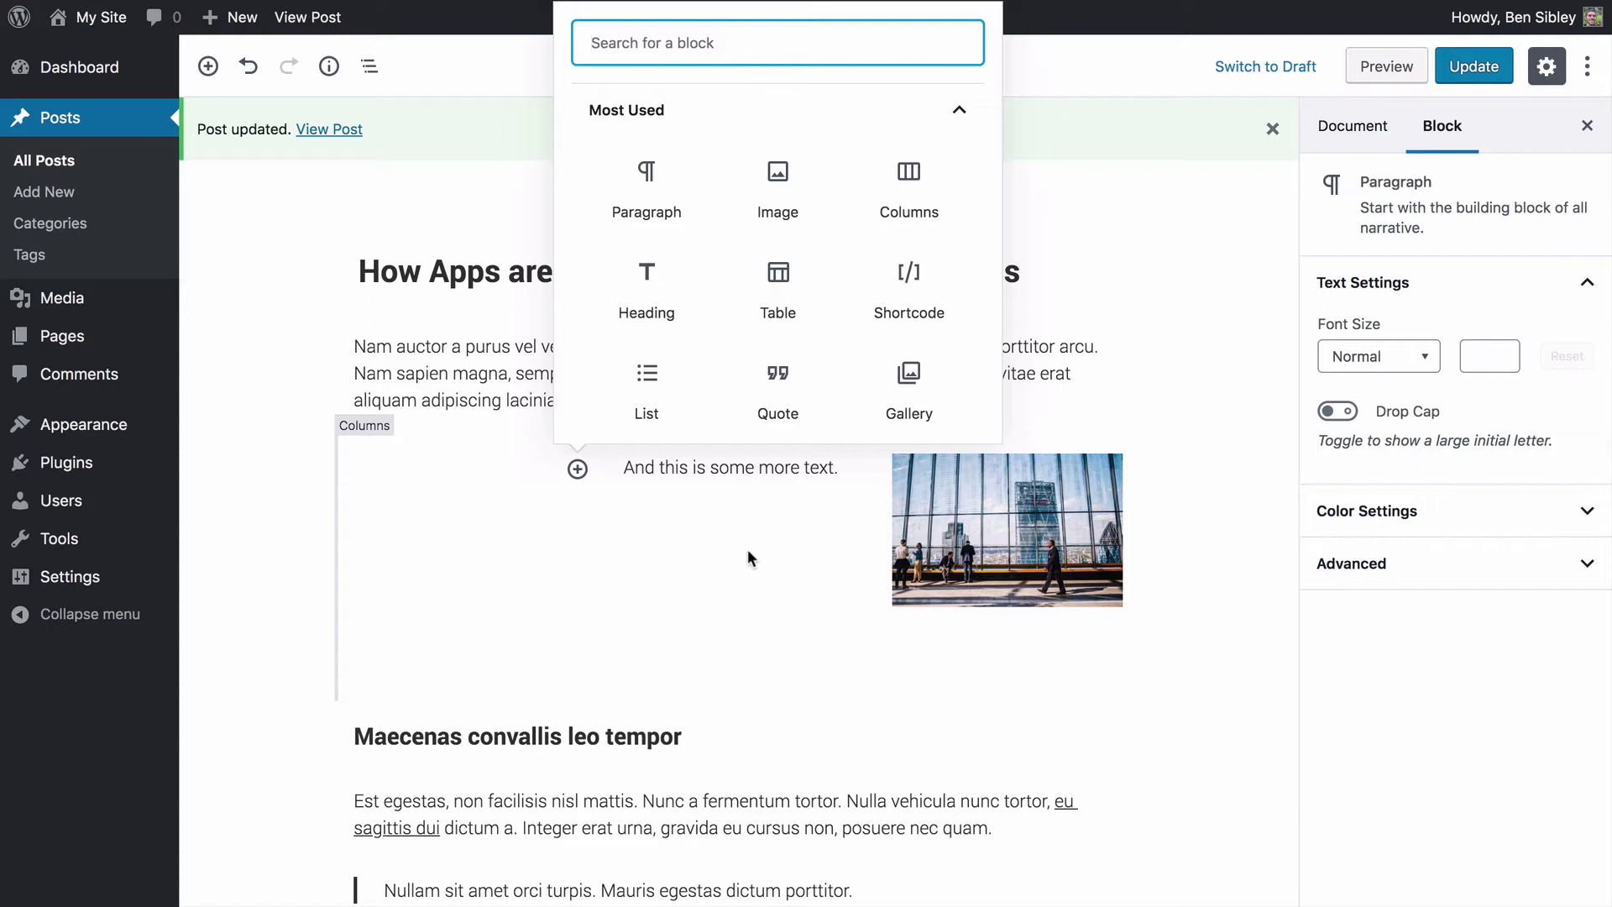
click(745, 729)
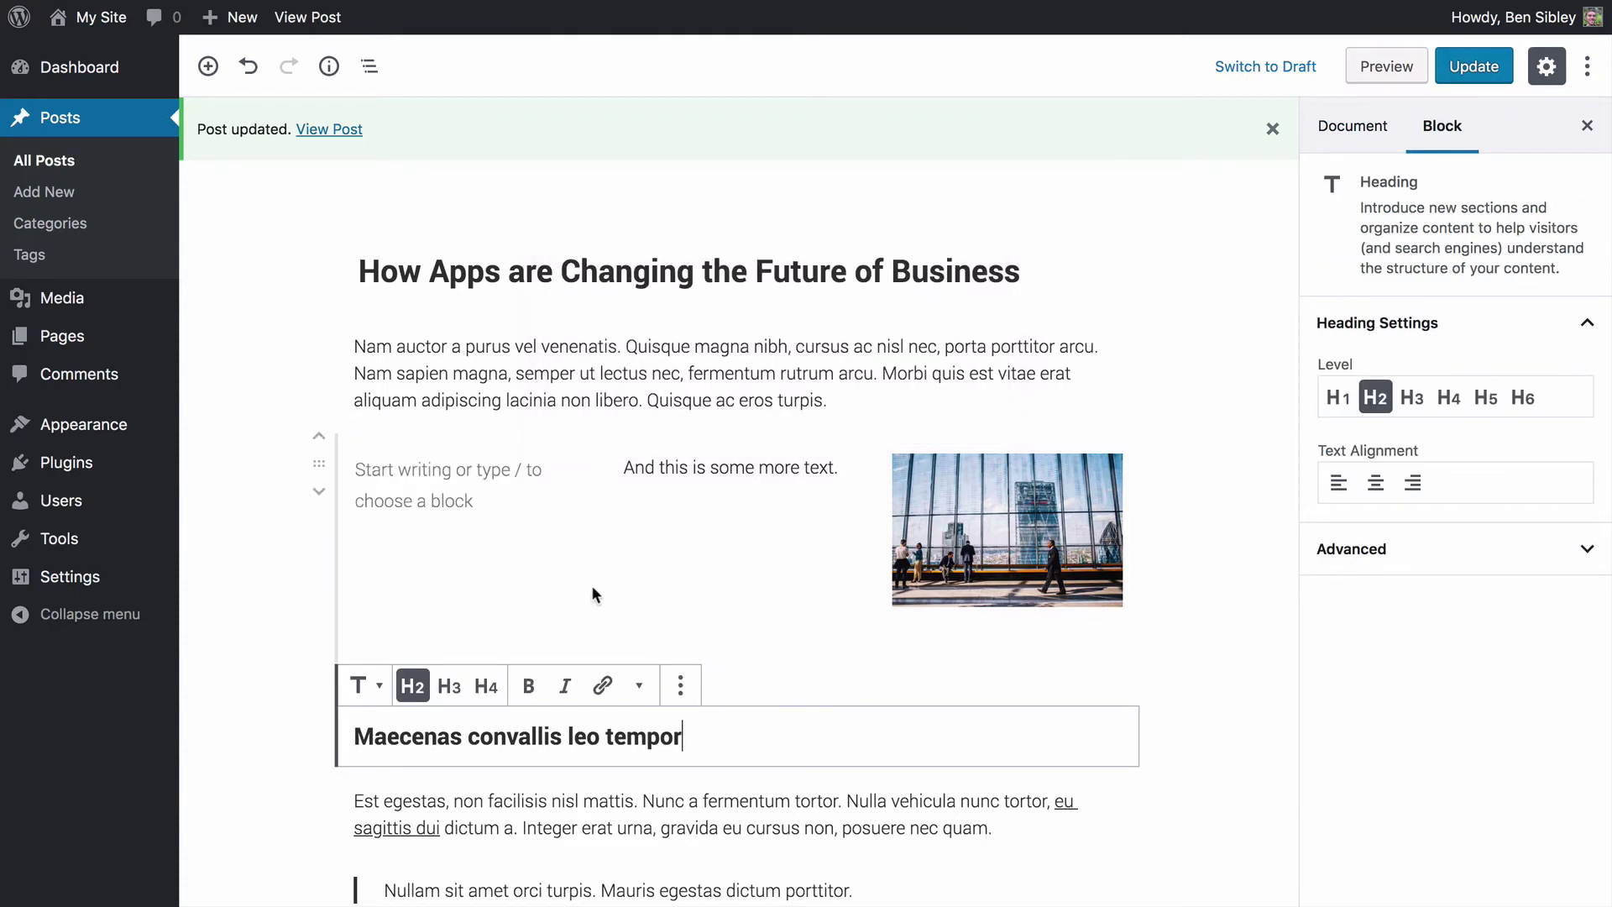
Delete 'And this is some more text.' from the middle column and reselect the Columns block.
click(694, 467)
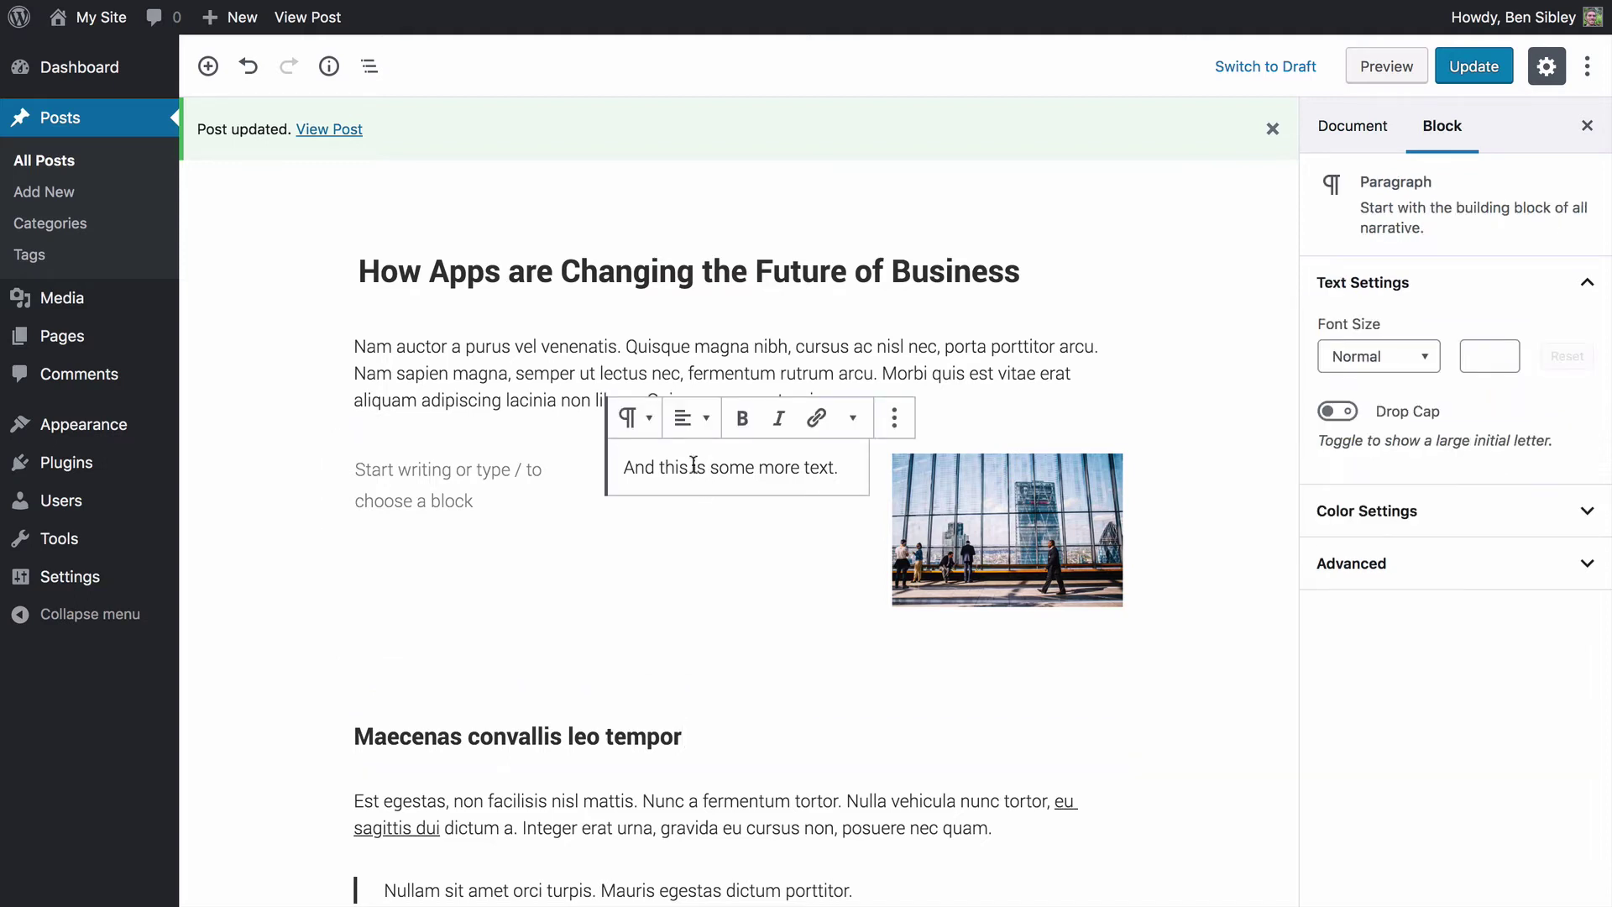
key(super+a)
key(BackSpace)
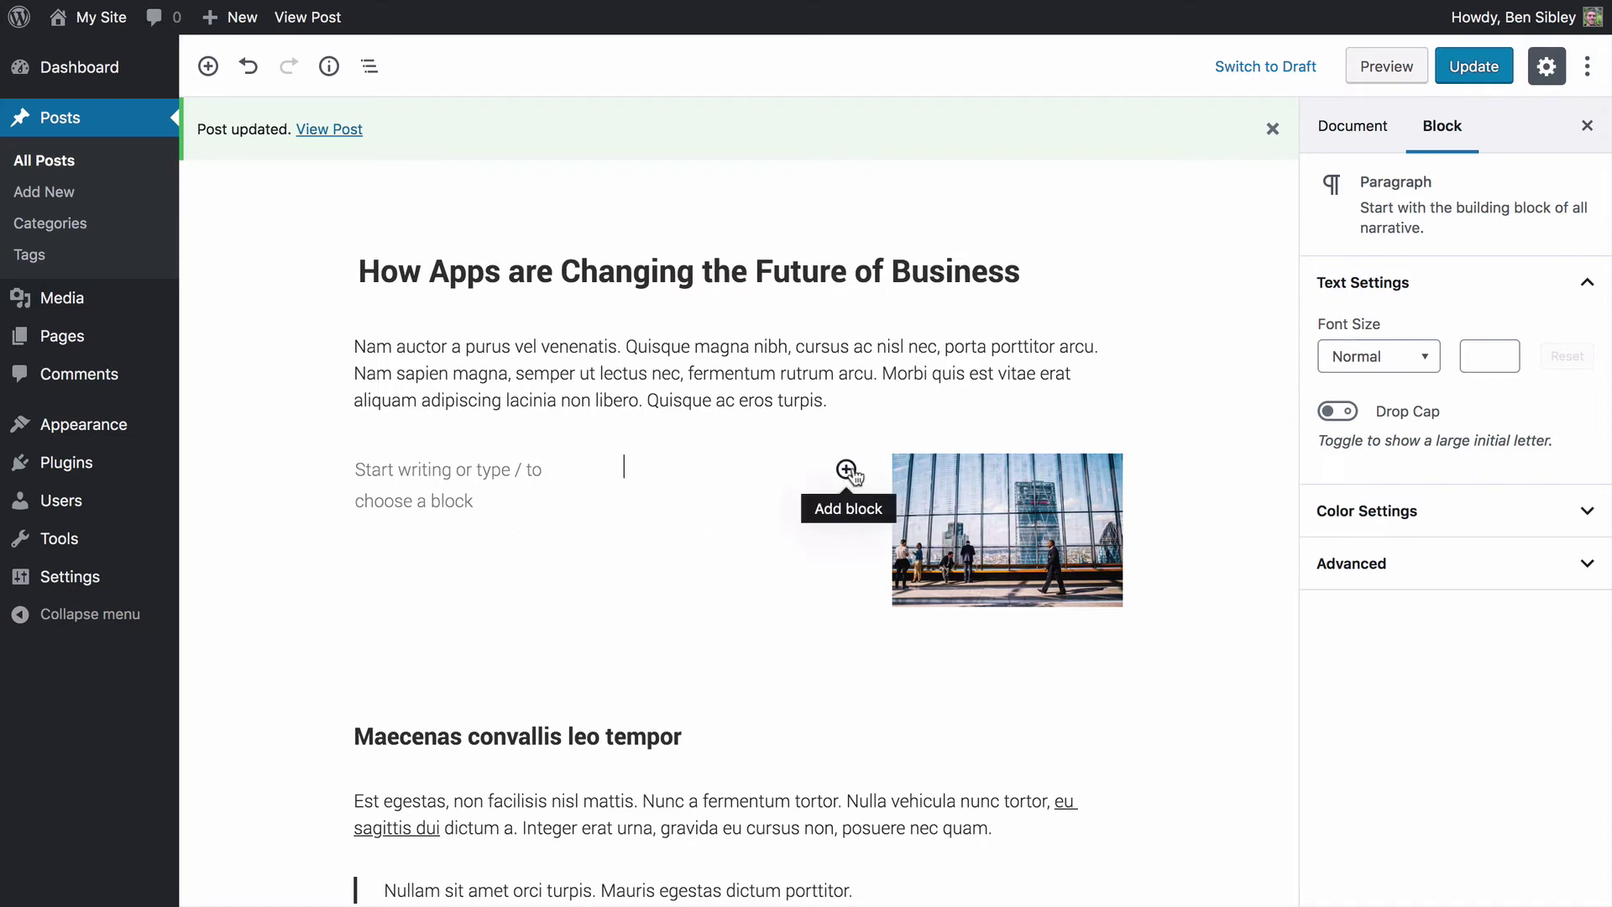
click(689, 485)
click(688, 483)
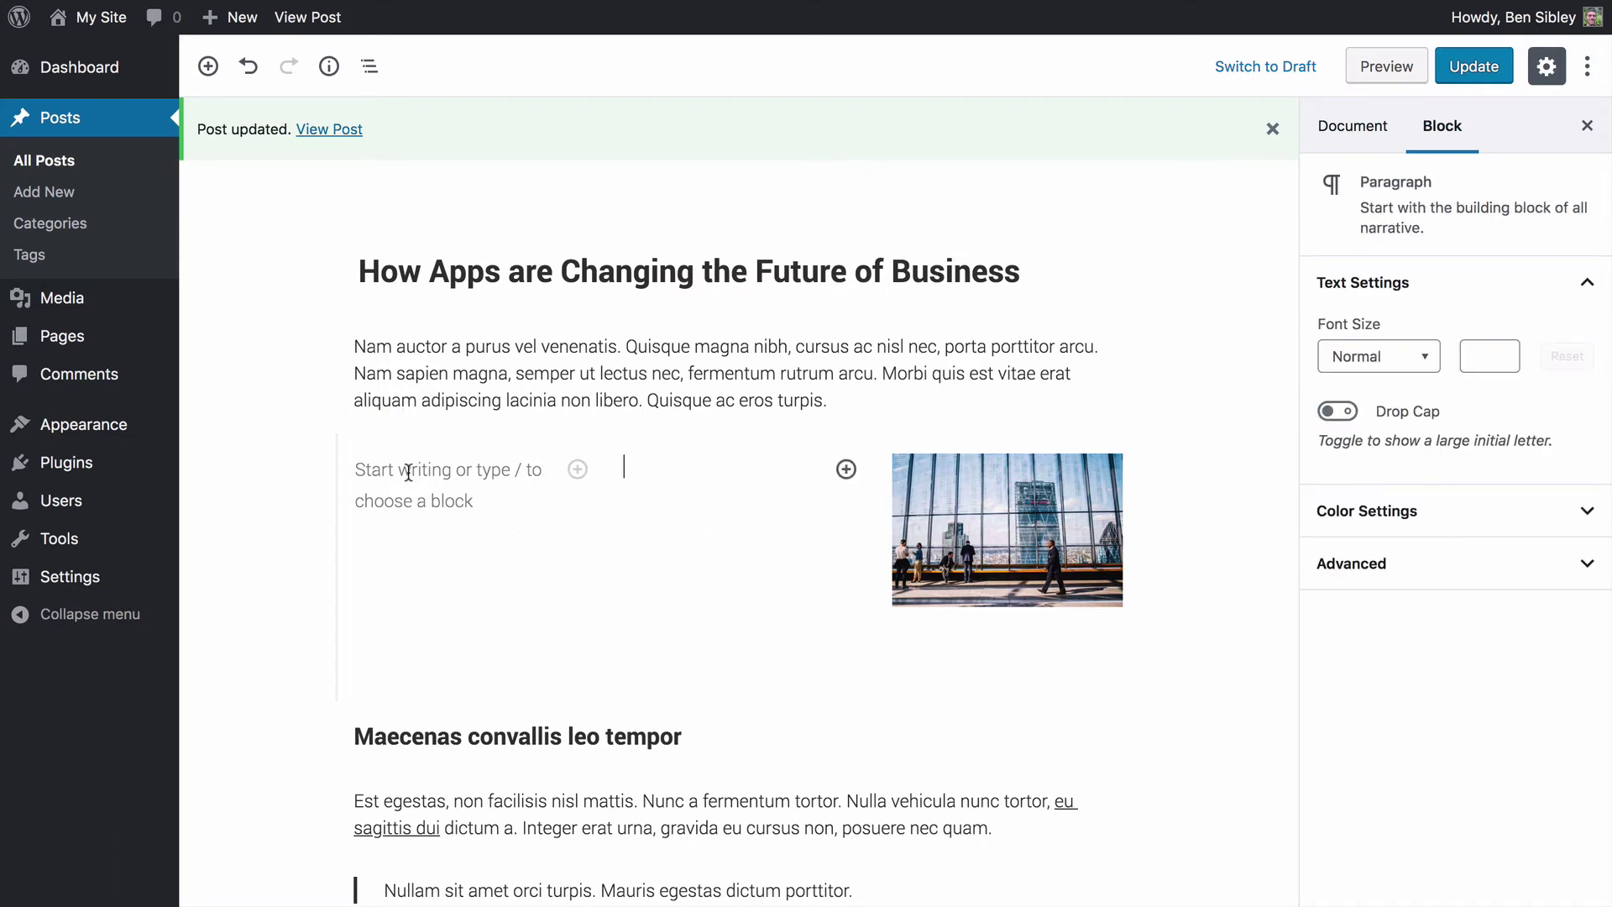
click(399, 469)
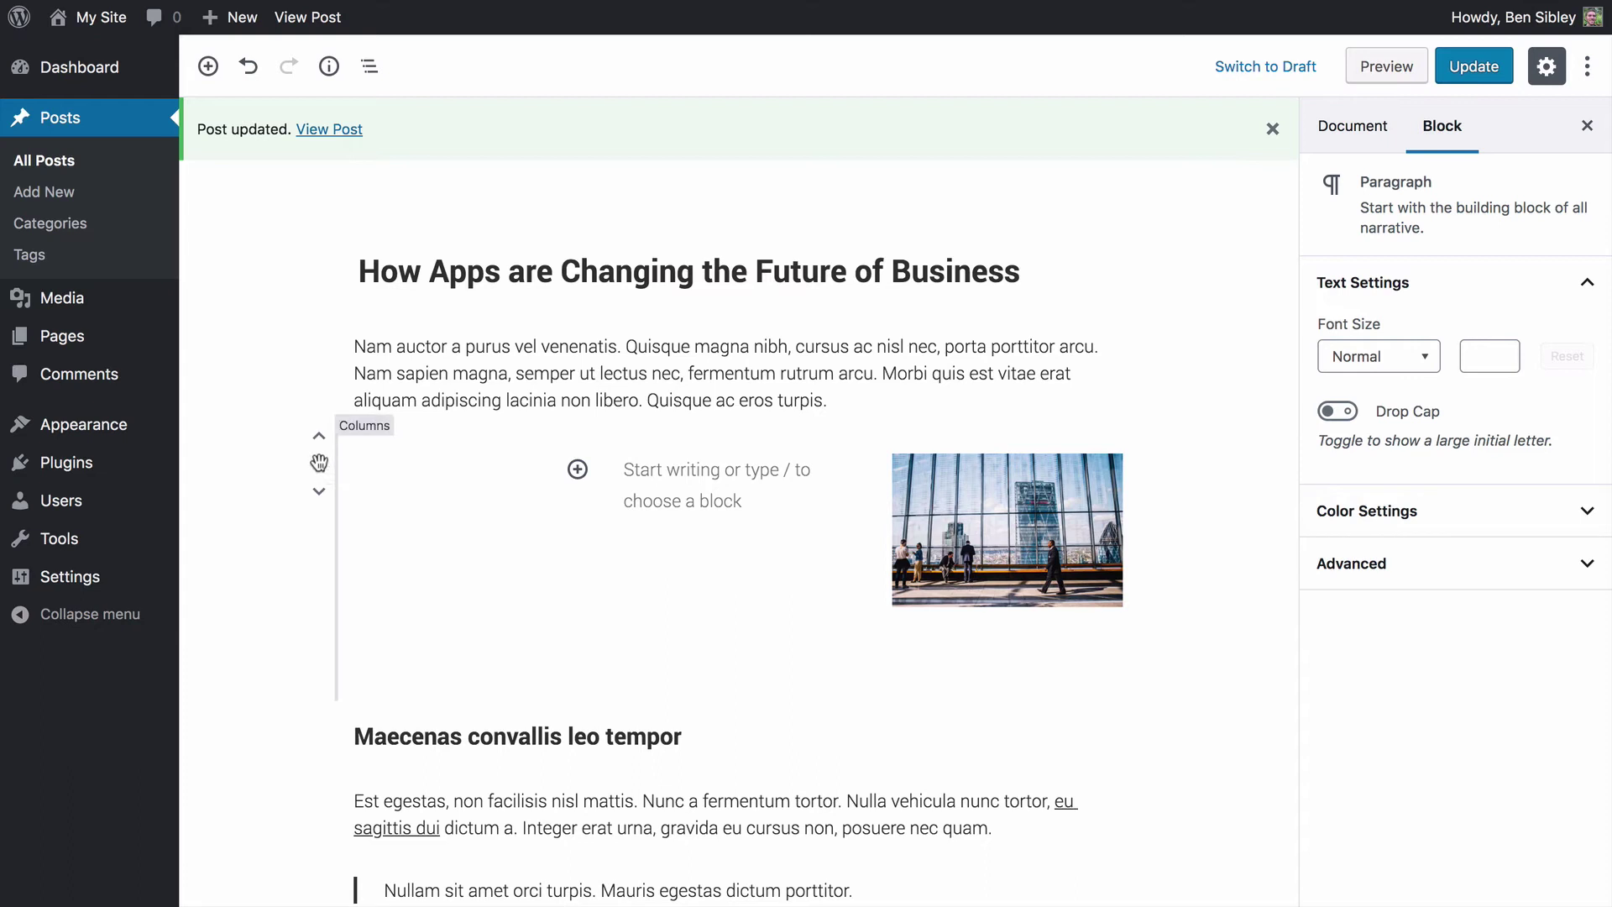
click(319, 463)
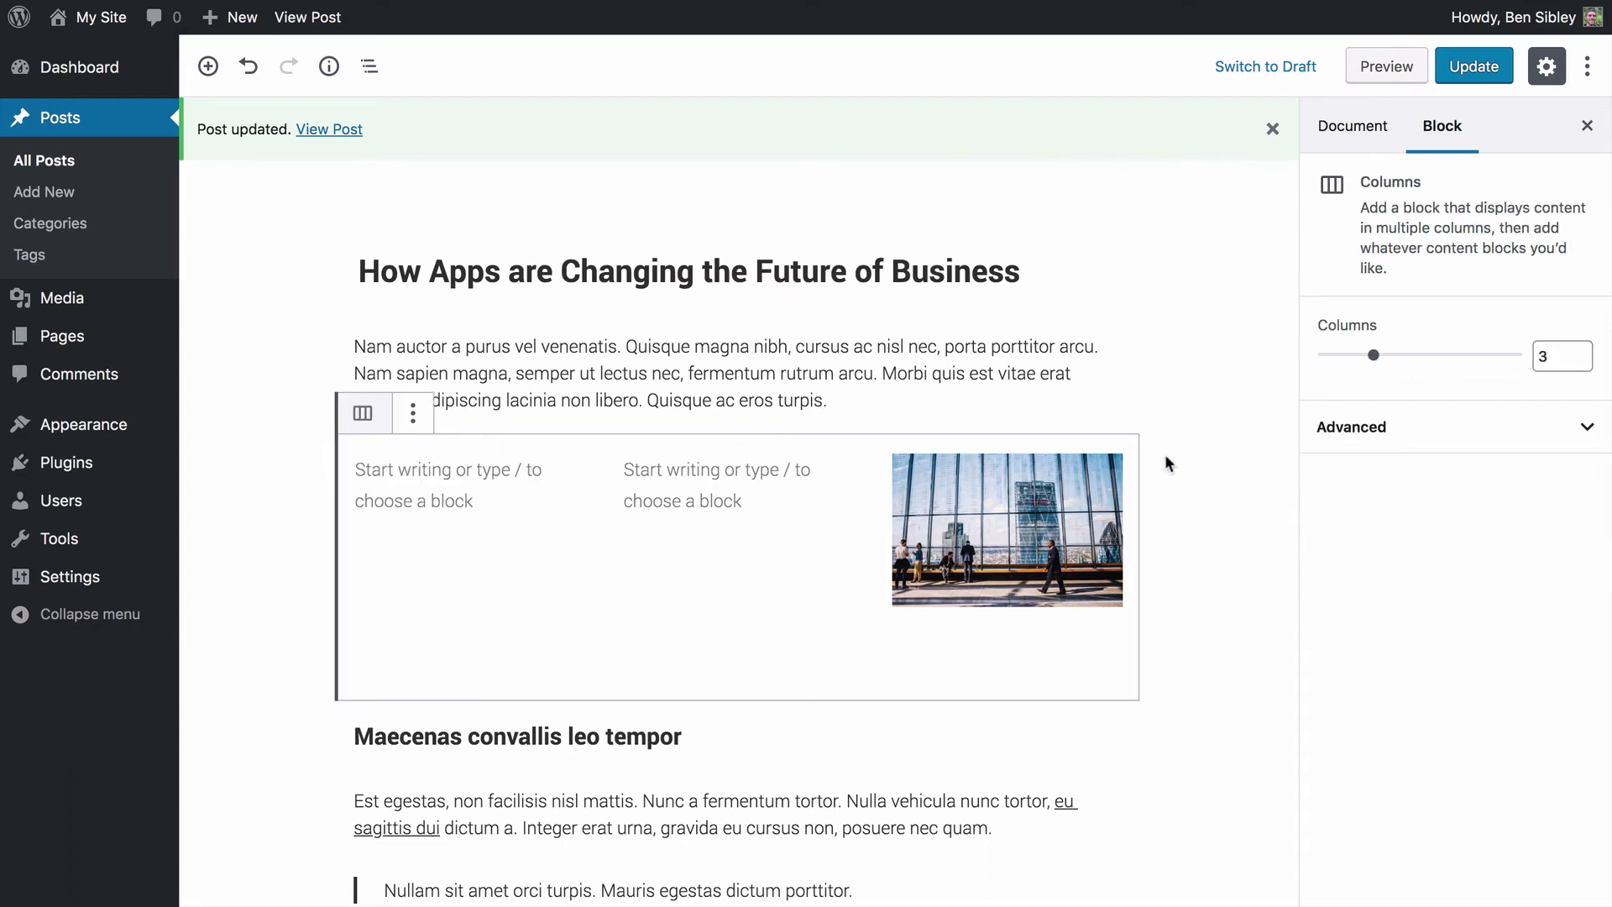